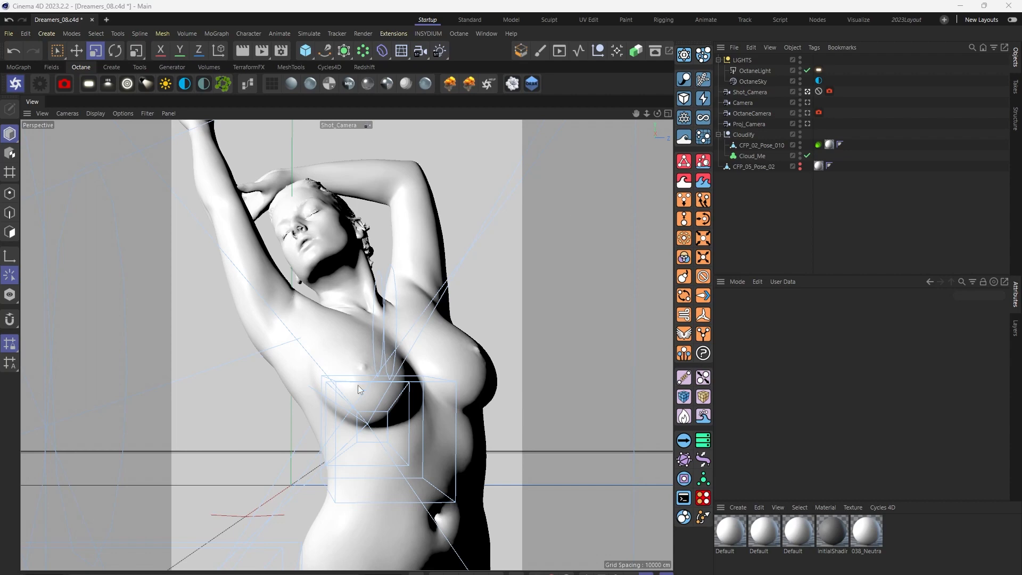
Start a new empty project beside the Dreamers scene and add a Torus primitive.
left_click(751, 156)
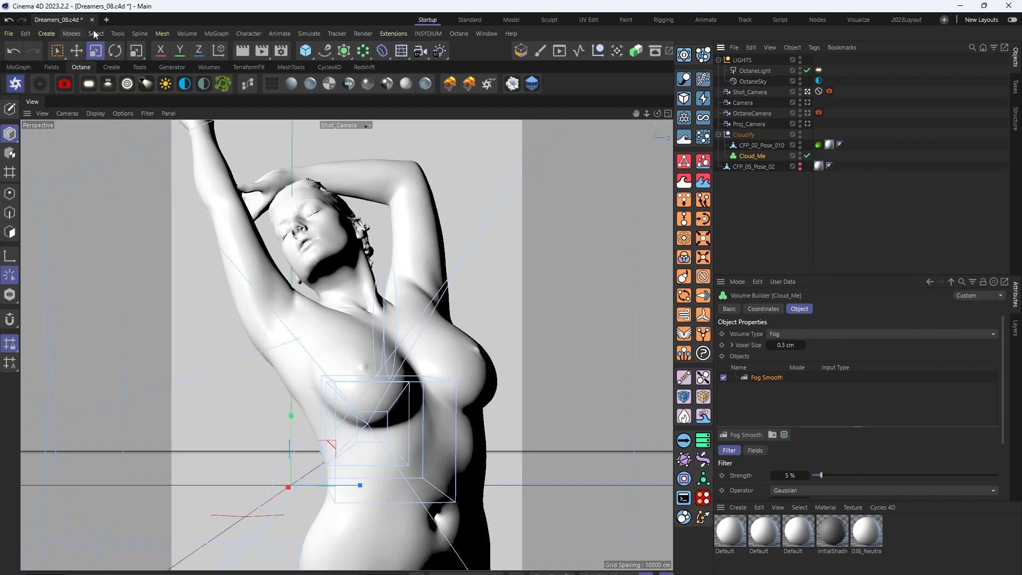
left_click(107, 20)
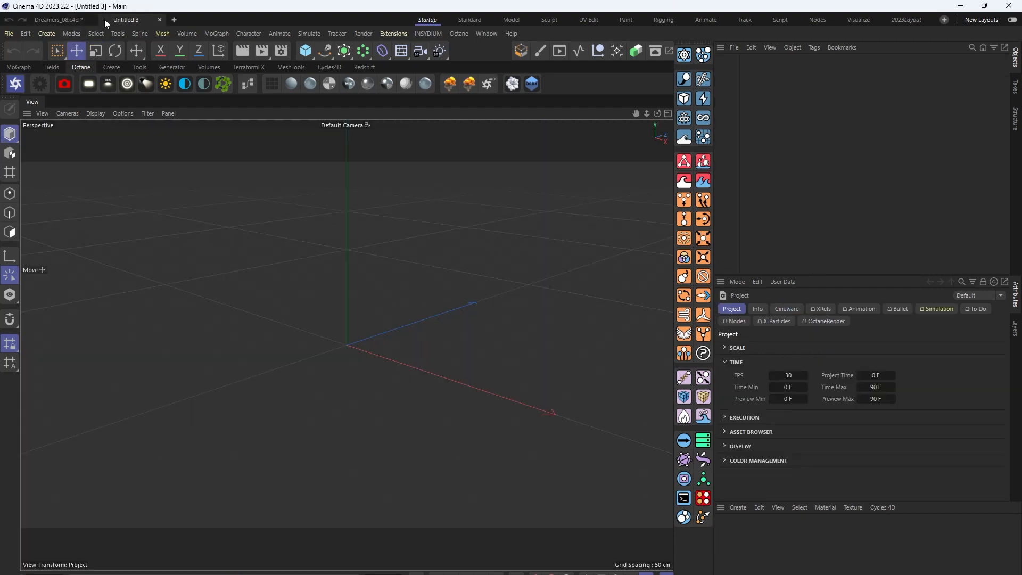
left_click(110, 69)
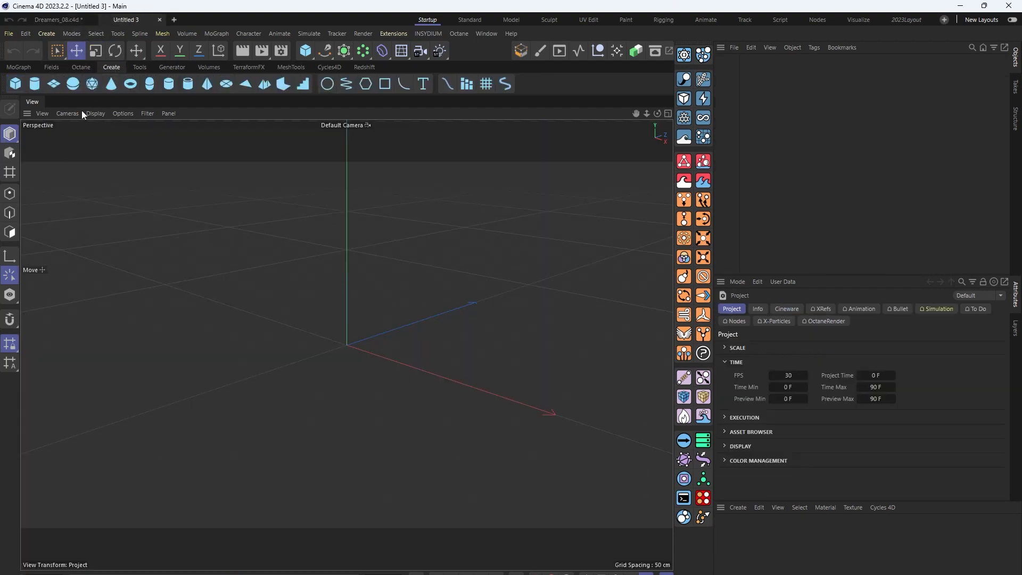
left_click(131, 84)
left_click_drag(355, 318, 429, 384, "alt")
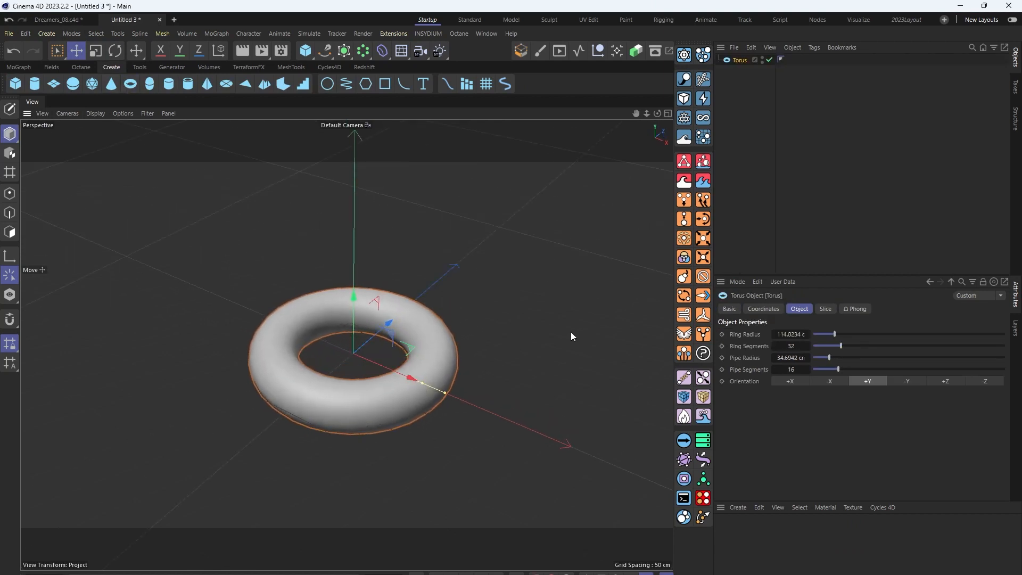
Load the Cloudify preset from the Tools_Macros category of MyPresets2 in the Asset Browser.
left_click(655, 51)
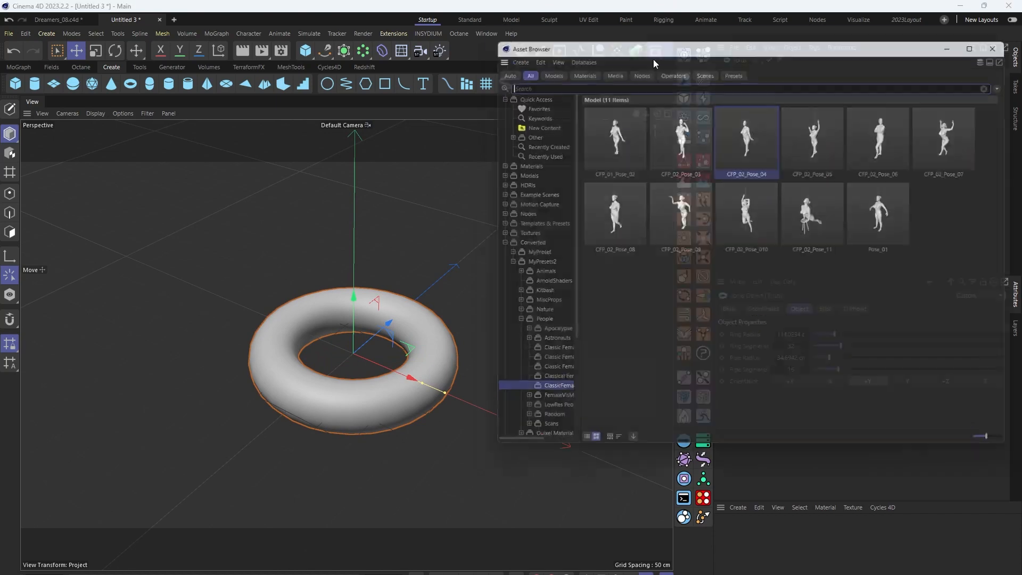
left_click(510, 323)
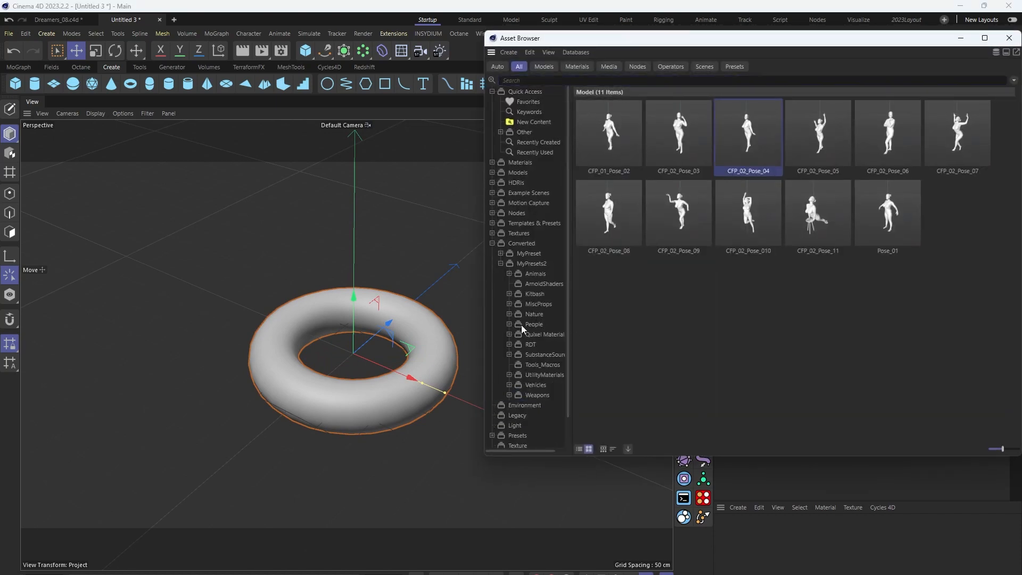
left_click(527, 375)
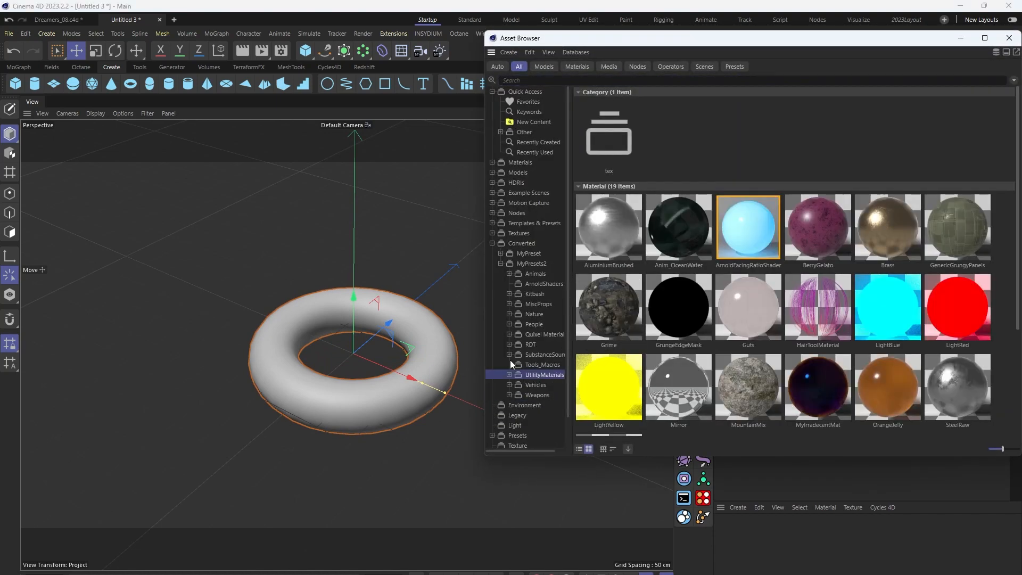
left_click(526, 385)
left_click(530, 365)
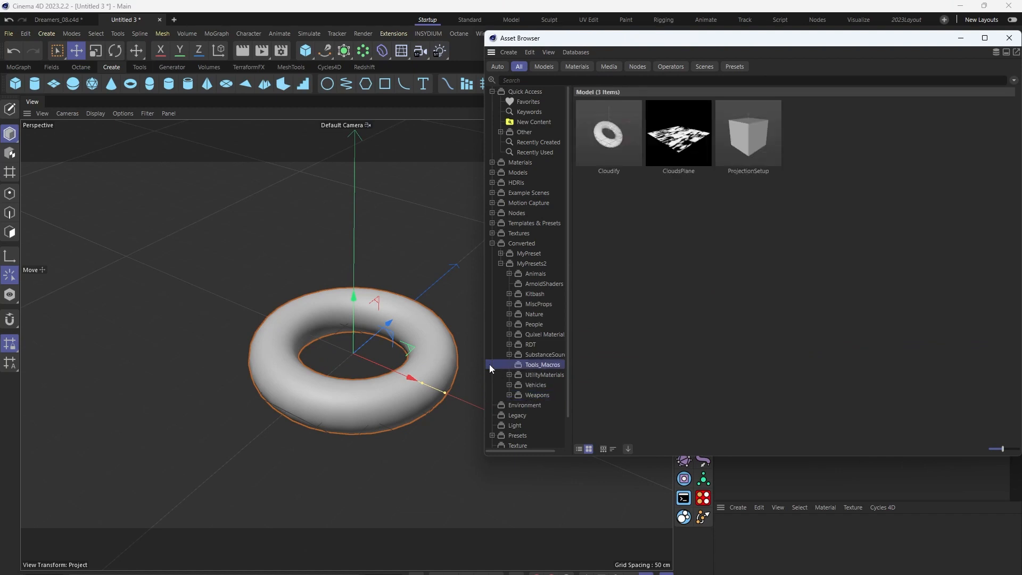
double_click(609, 134)
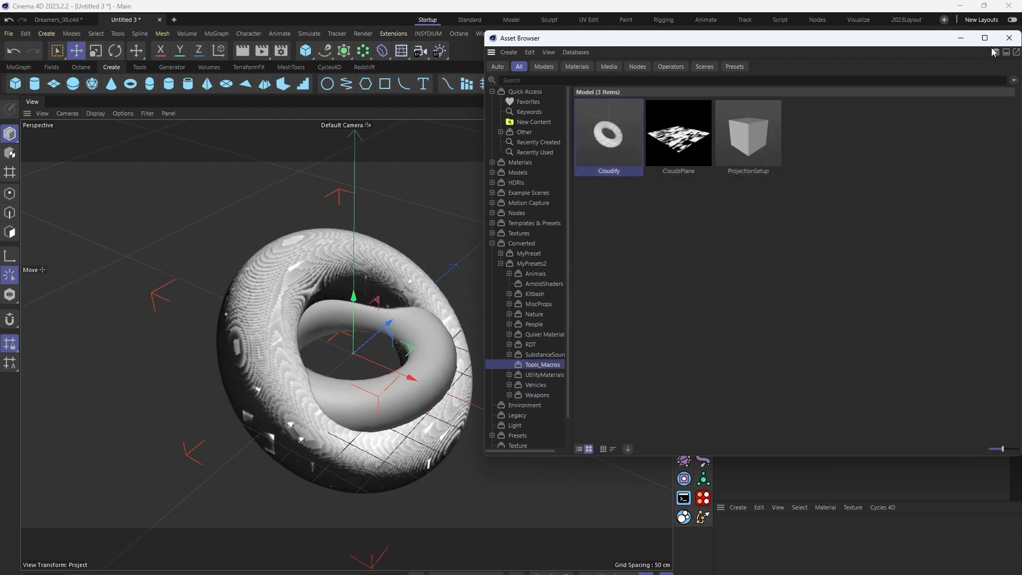
left_click(1010, 38)
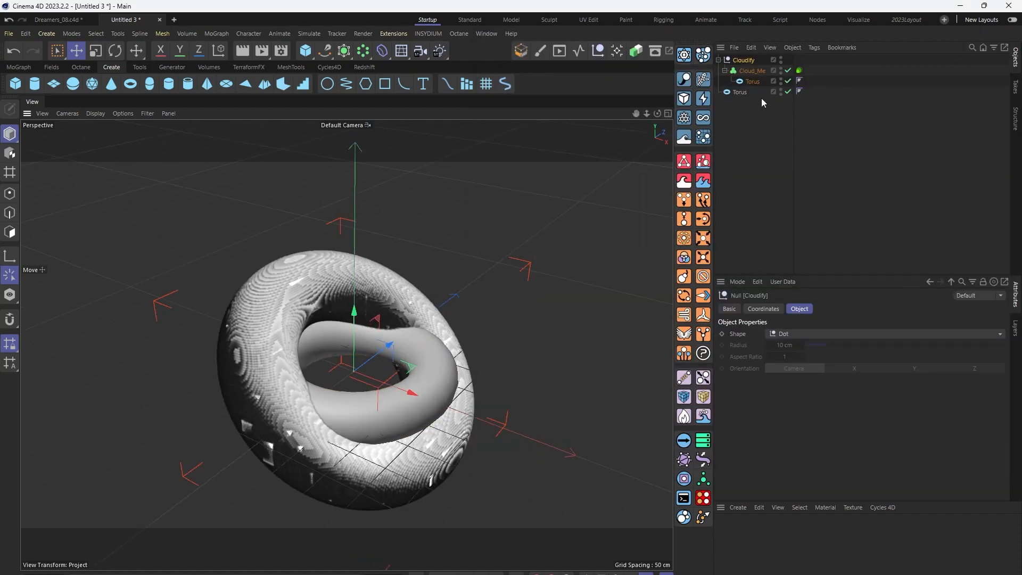
Delete the standalone Torus outside the Cloudify group and open the particle rendering settings of Cloud_Me's Octane ObjectTag.
left_click(739, 92)
key("Delete")
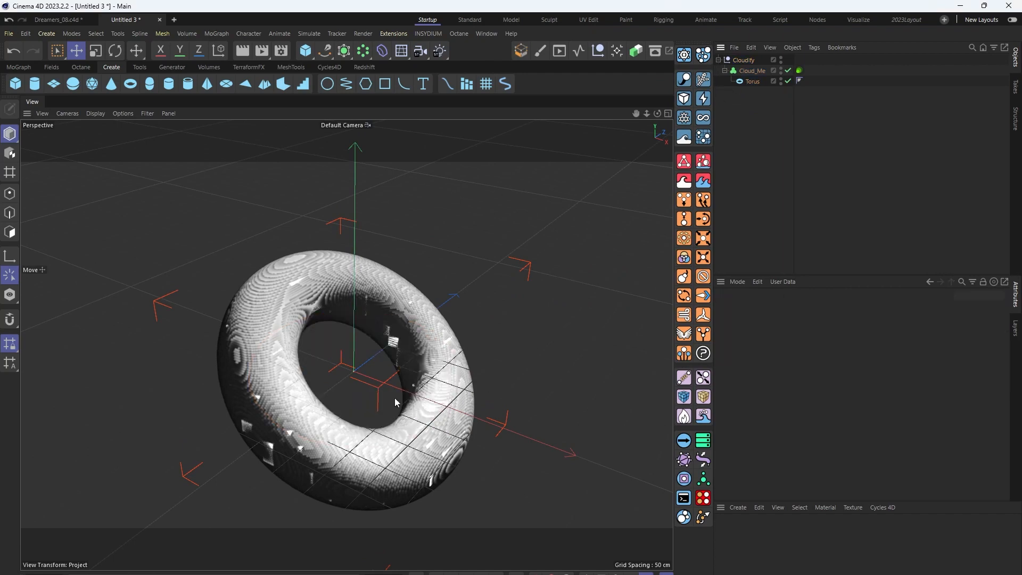
left_click_drag(395, 398, 333, 314, "alt")
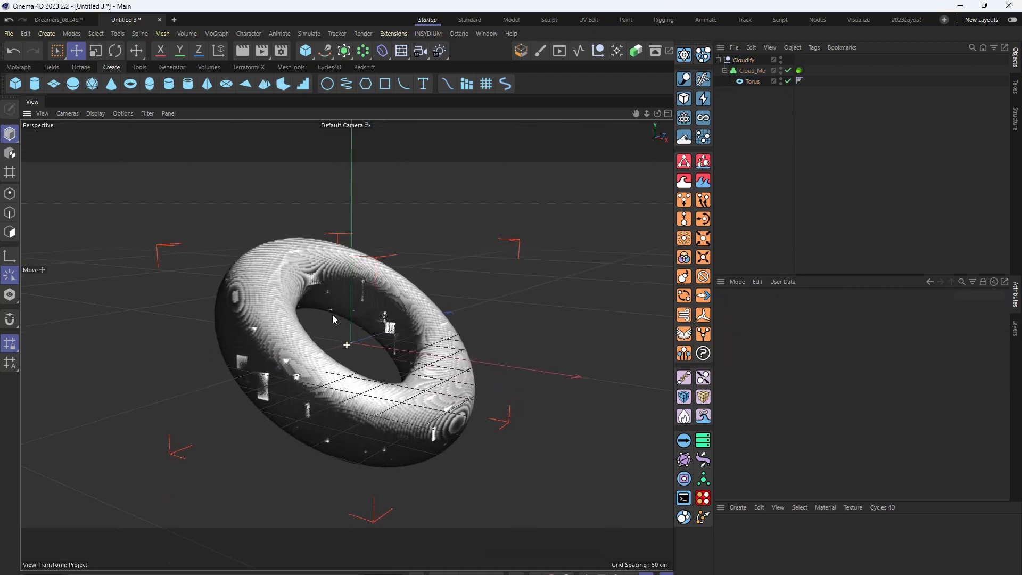
left_click(756, 71)
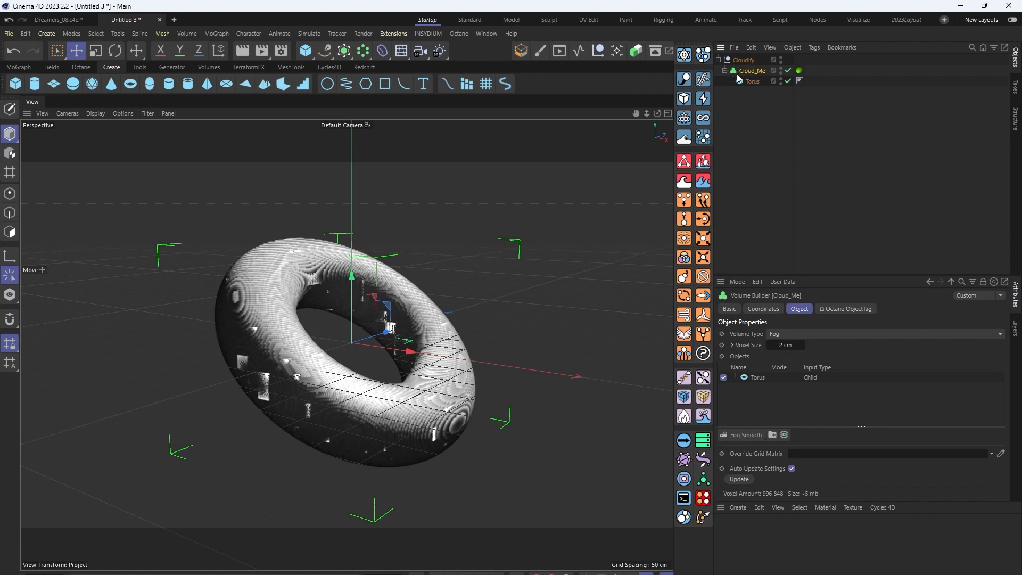
left_click(799, 70)
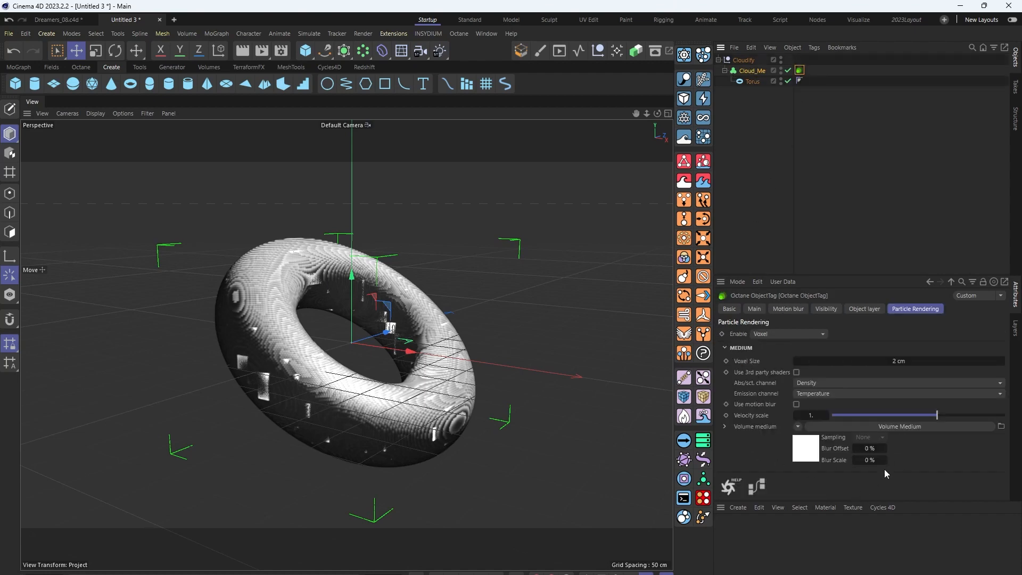
Add an Octane daylight and rotate it so the sun lights the front of the cloud torus.
left_click(82, 67)
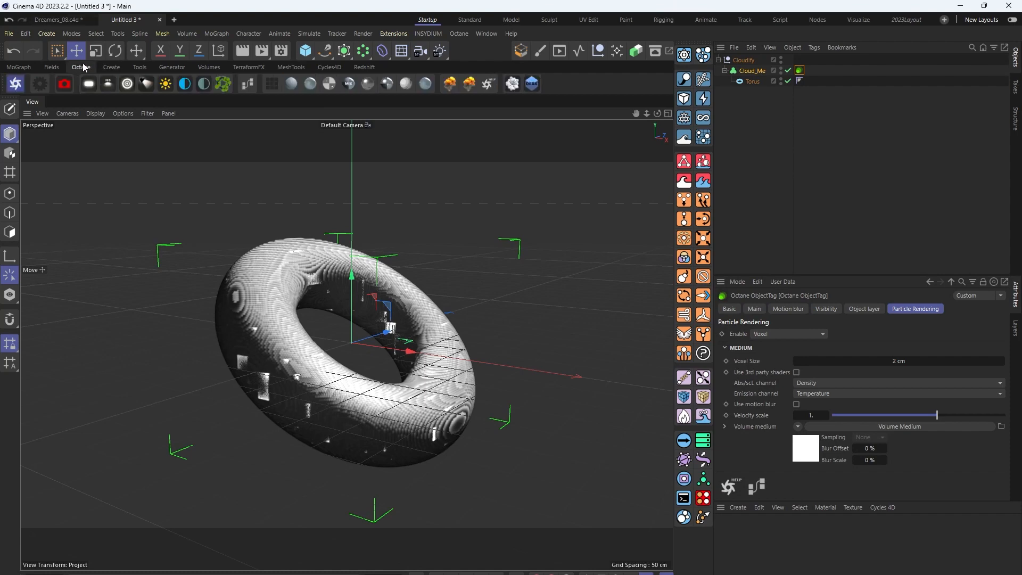
left_click(166, 84)
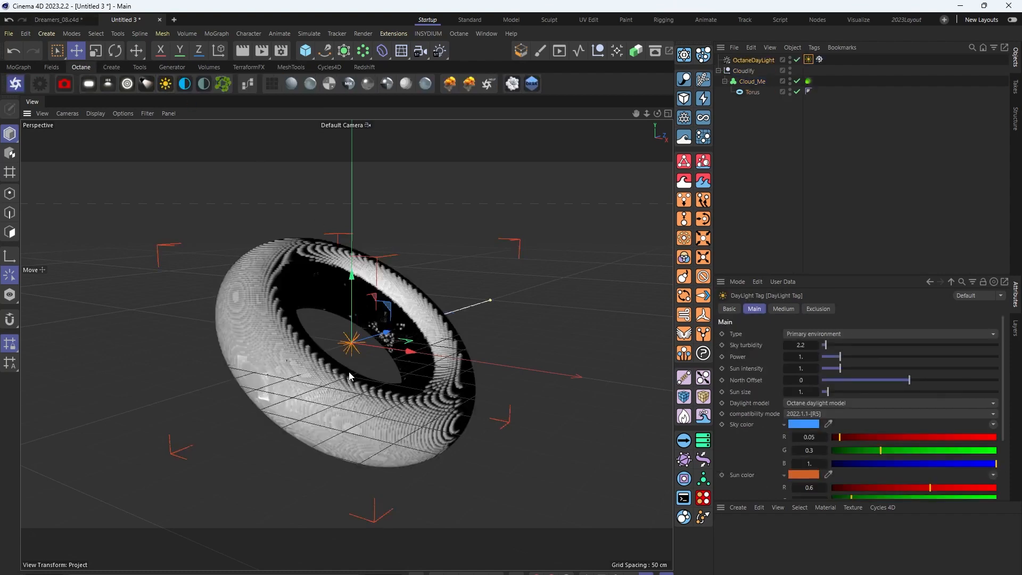
key("r")
left_click_drag(344, 359, 397, 314)
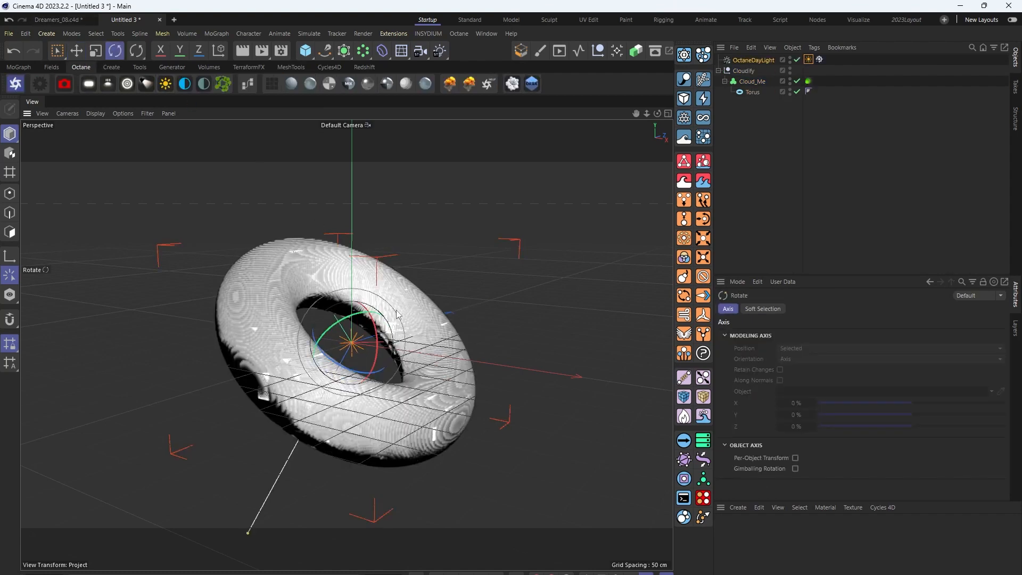
Render the cloud torus in the Octane Live Viewer and close the test project.
left_click(15, 84)
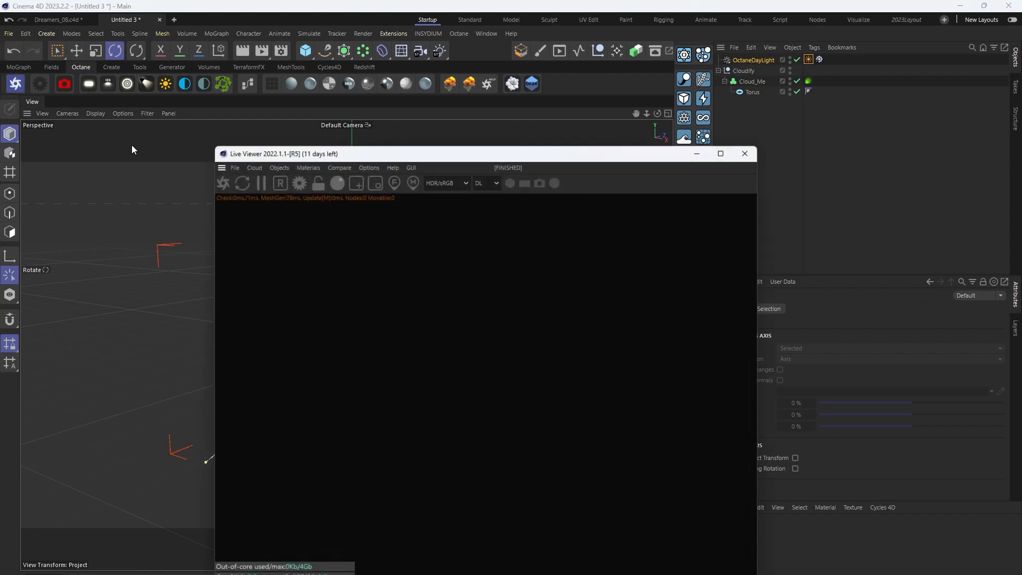
left_click(223, 182)
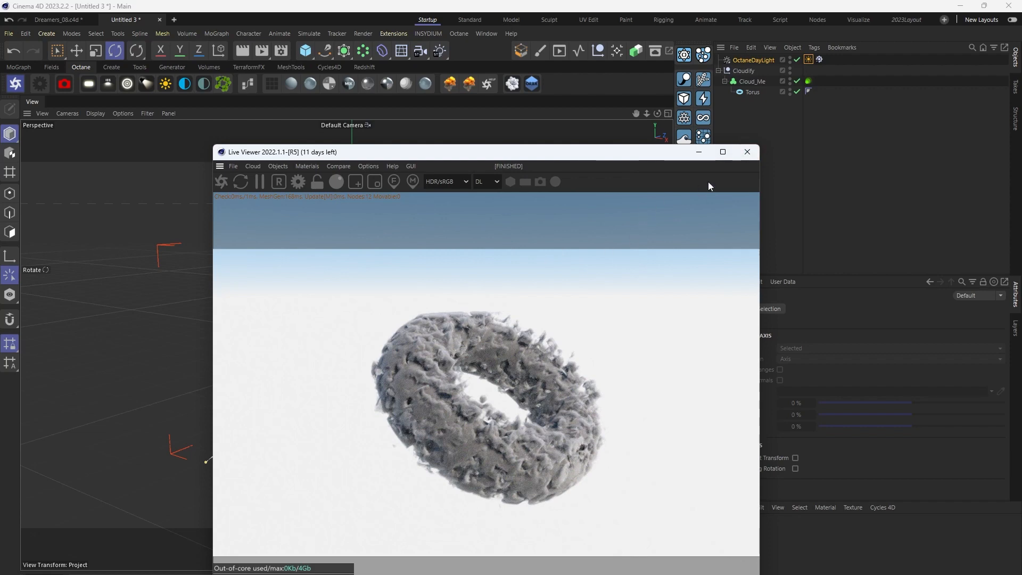
left_click(743, 154)
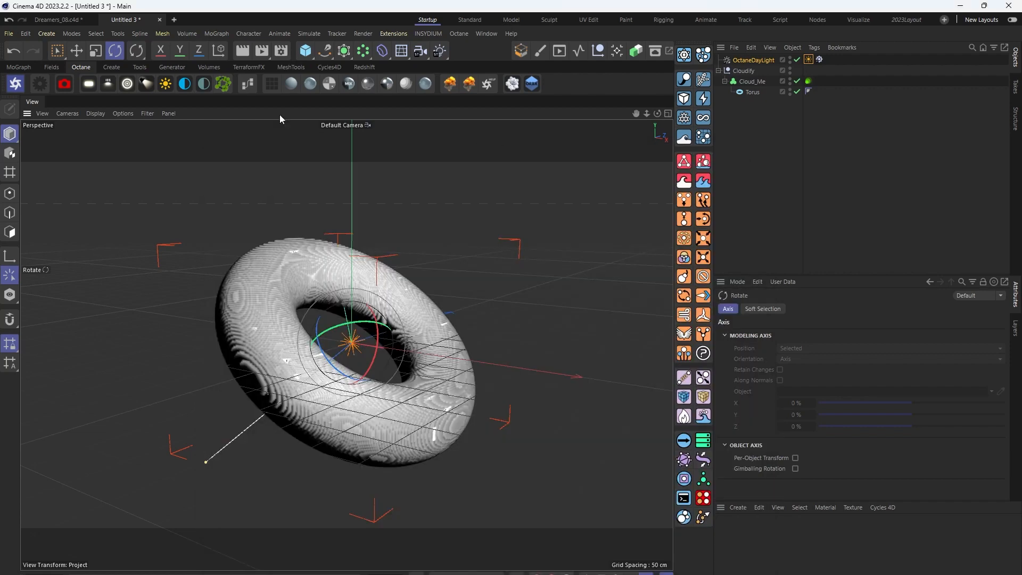
left_click(159, 20)
left_click(524, 353)
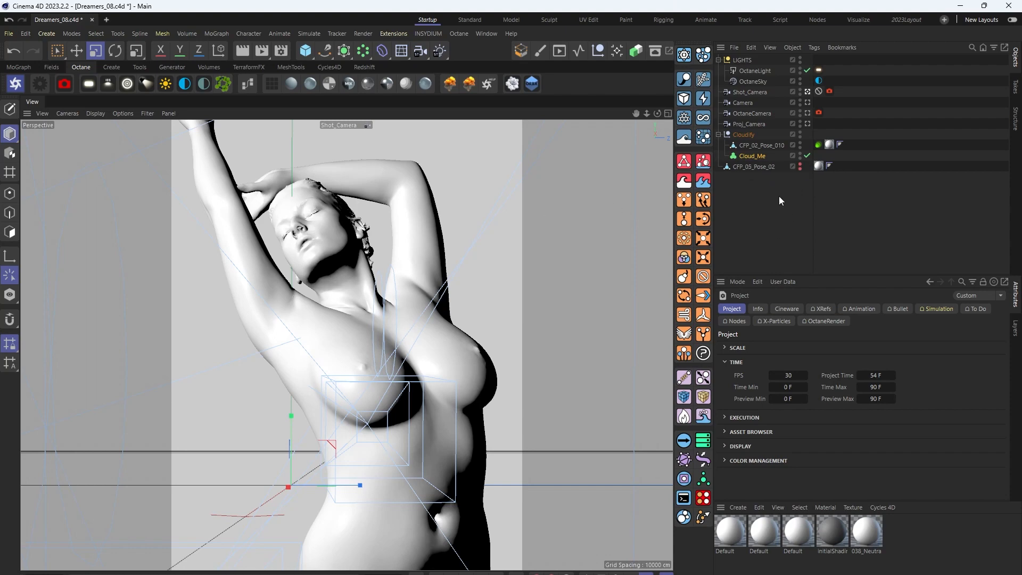
Nest CFP_02_Pose_010 under the Cloud_Me volume builder to preview the fog volume, and move it back out.
left_click(751, 156)
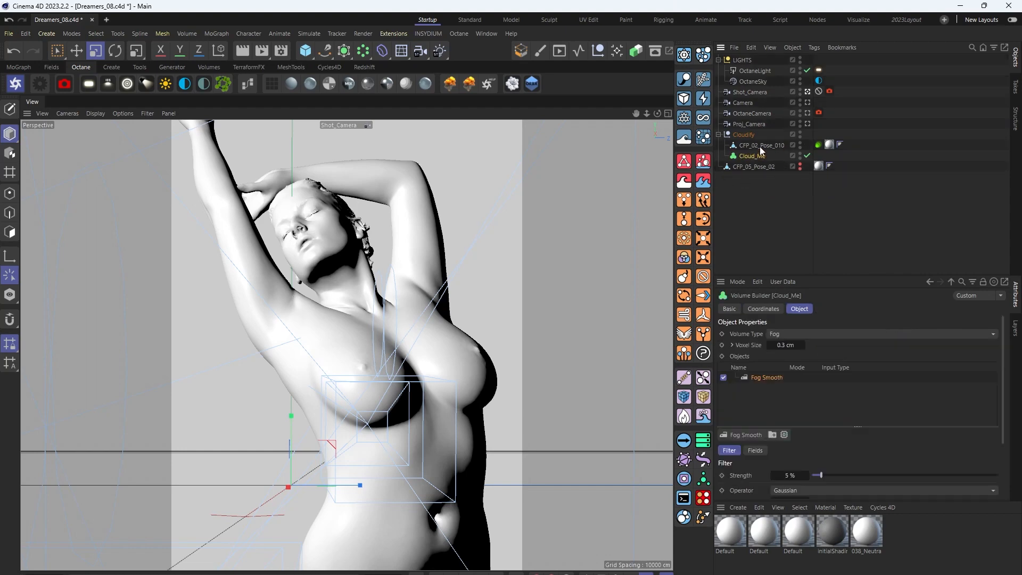
left_click_drag(760, 149, 756, 159)
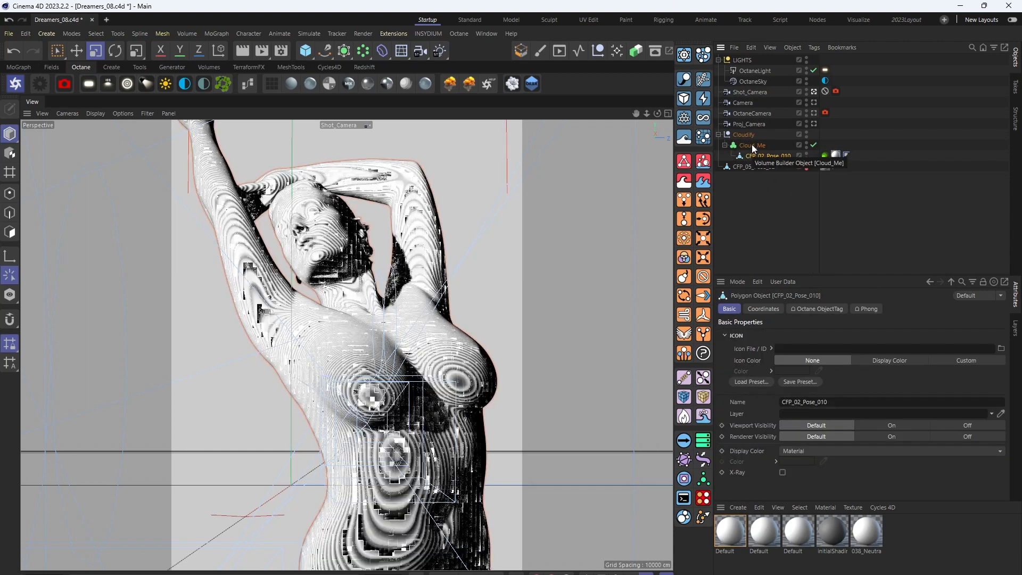
left_click(751, 145)
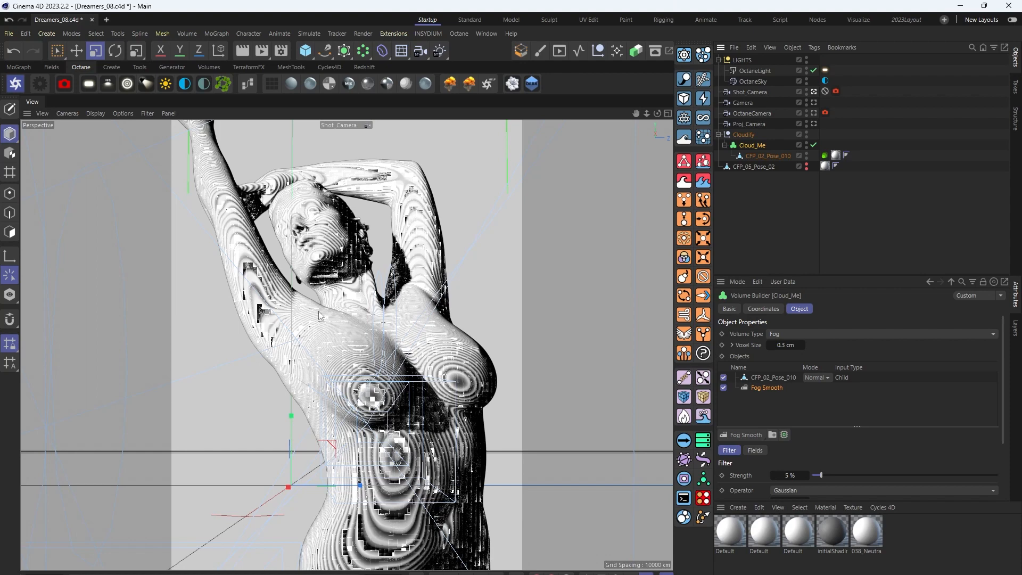
left_click_drag(757, 158, 758, 141)
left_click(750, 155)
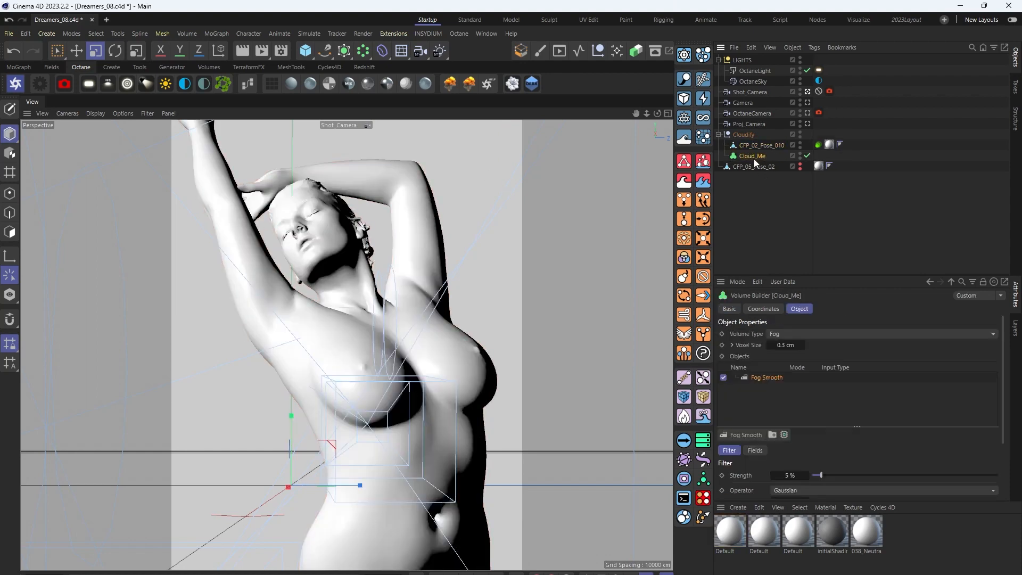
Compare the Shot_Camera framing with a free default-camera view of the whole figure and its surroundings.
left_click(808, 92)
left_click_drag(562, 219, 294, 433, "alt")
left_click_drag(283, 468, 311, 375, "alt")
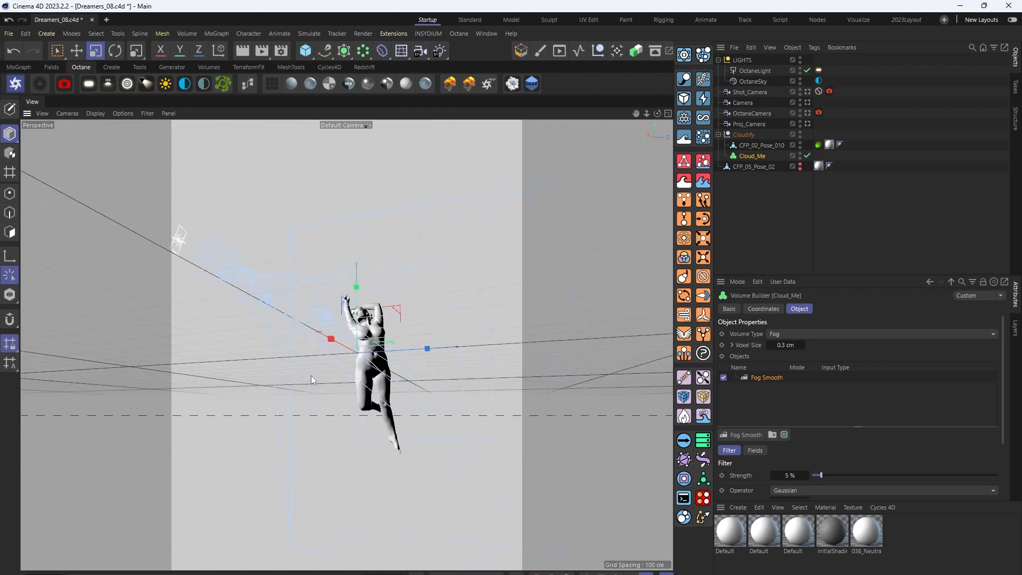
left_click(808, 91)
left_click(808, 92)
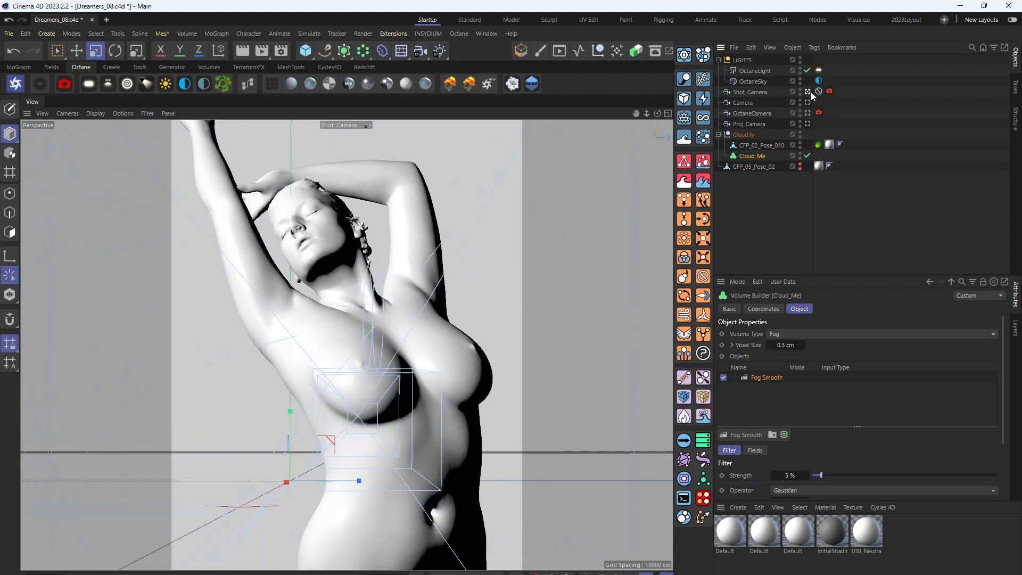
left_click_drag(406, 245, 383, 327, "alt")
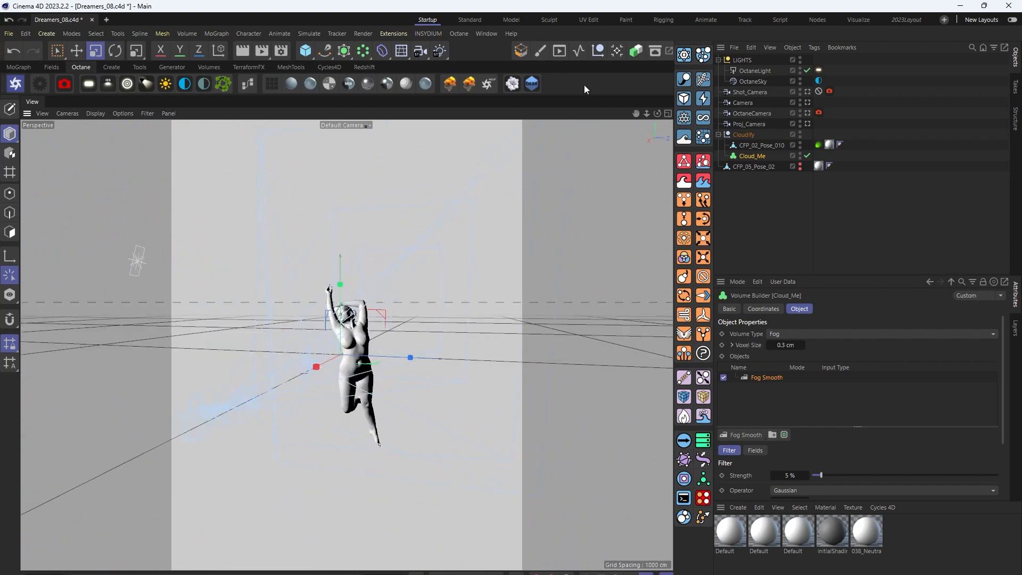
Inspect the OctaneSky environment tag and the OctaneLight's light settings, with the full figure in view.
left_click(766, 82)
left_click(819, 80)
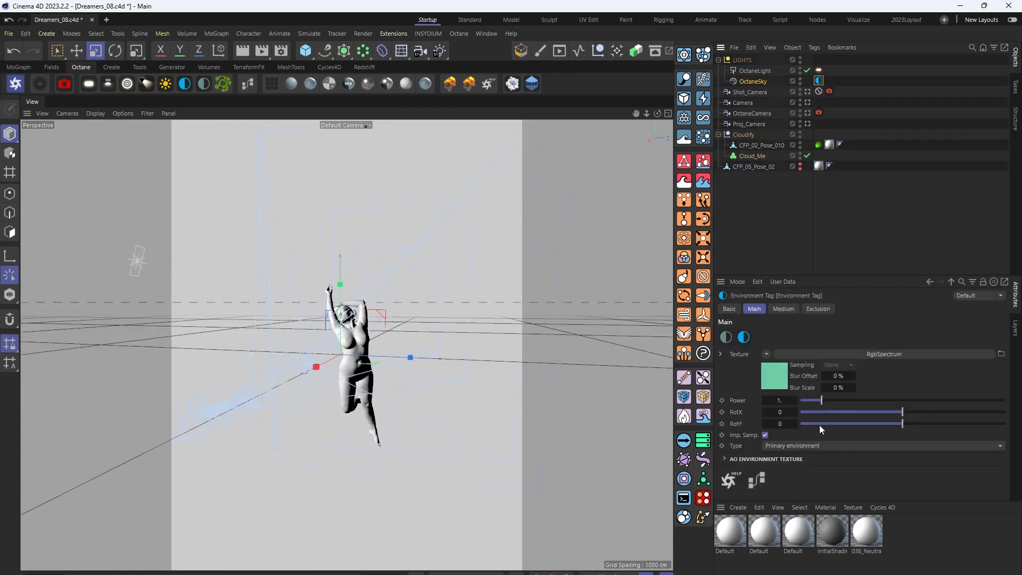
left_click(819, 70)
right_click_drag(341, 416, 429, 354, "alt")
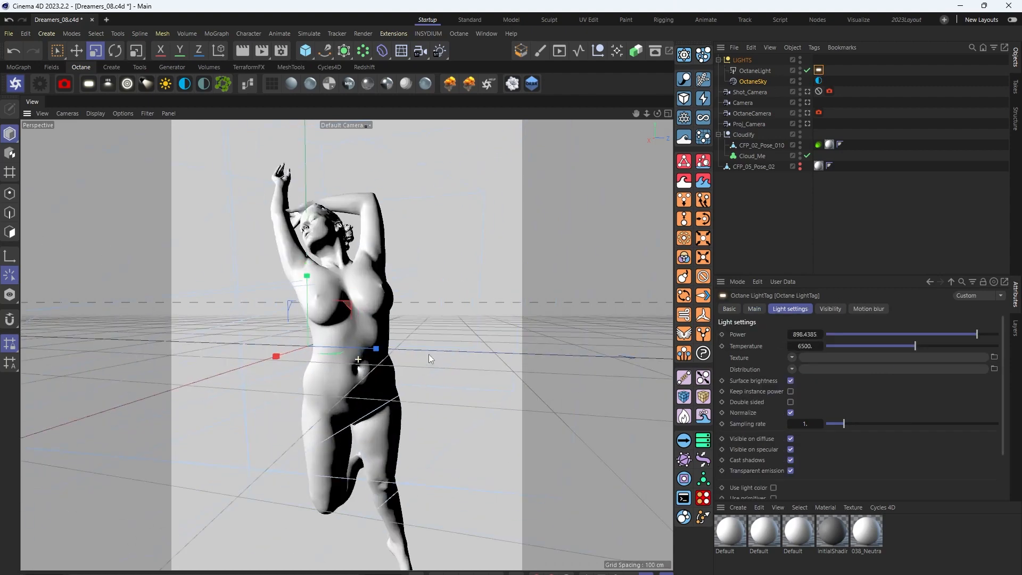
left_click_drag(429, 354, 442, 379, "alt")
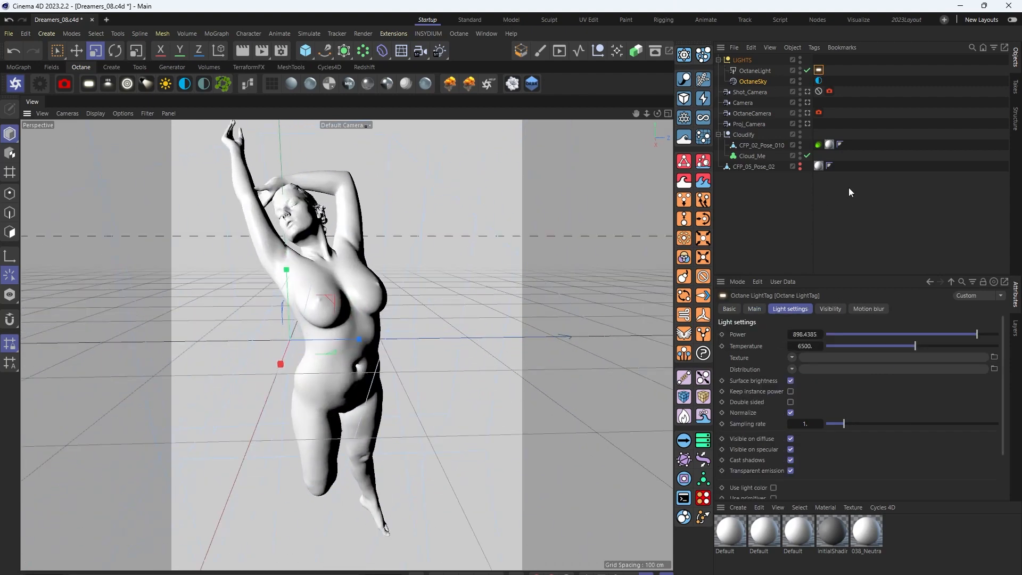
Examine Proj_Camera's object settings and compare its view with Shot_Camera's, finishing on the Proj_Camera view.
left_click(807, 124)
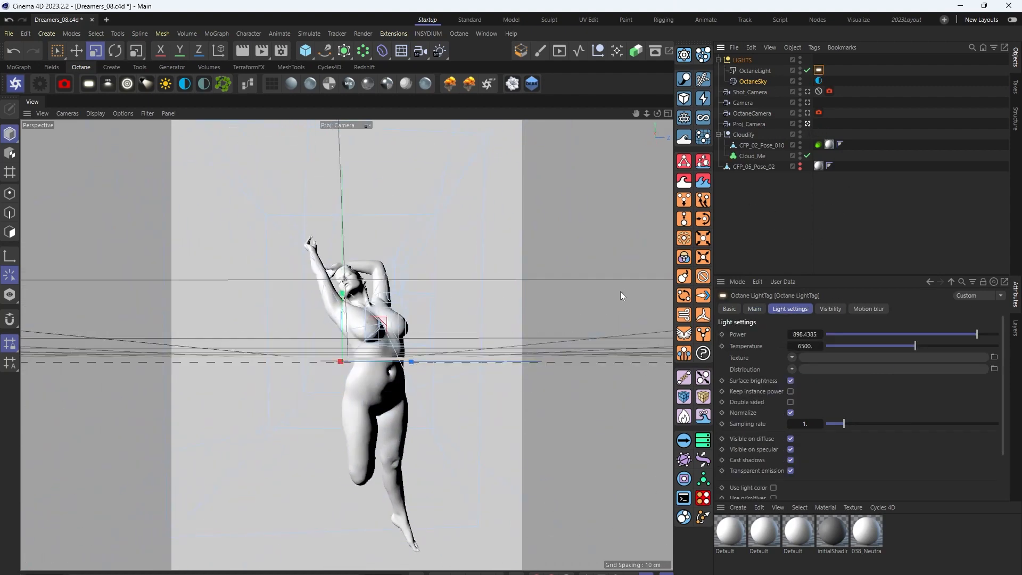
left_click(746, 124)
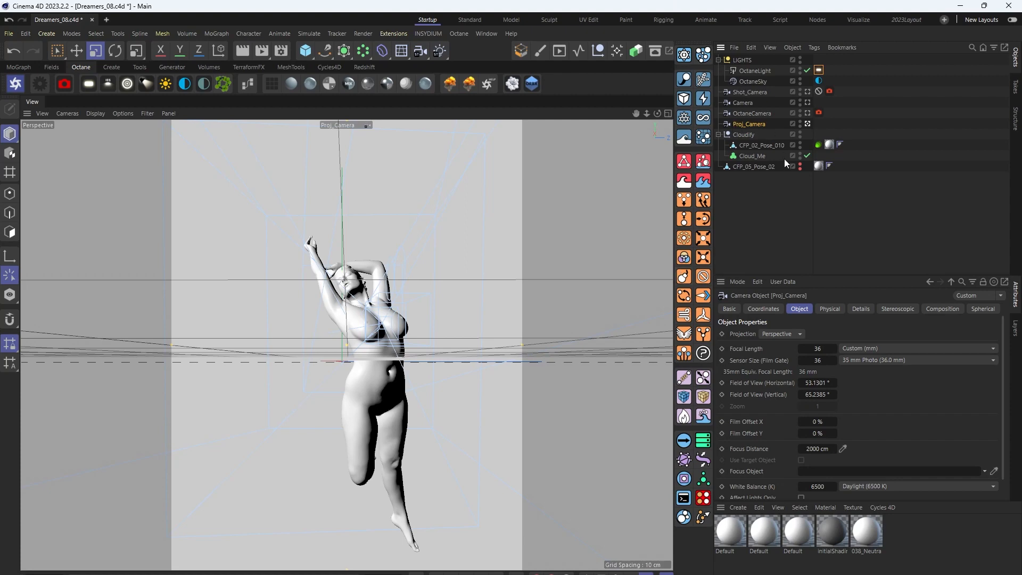
left_click(808, 91)
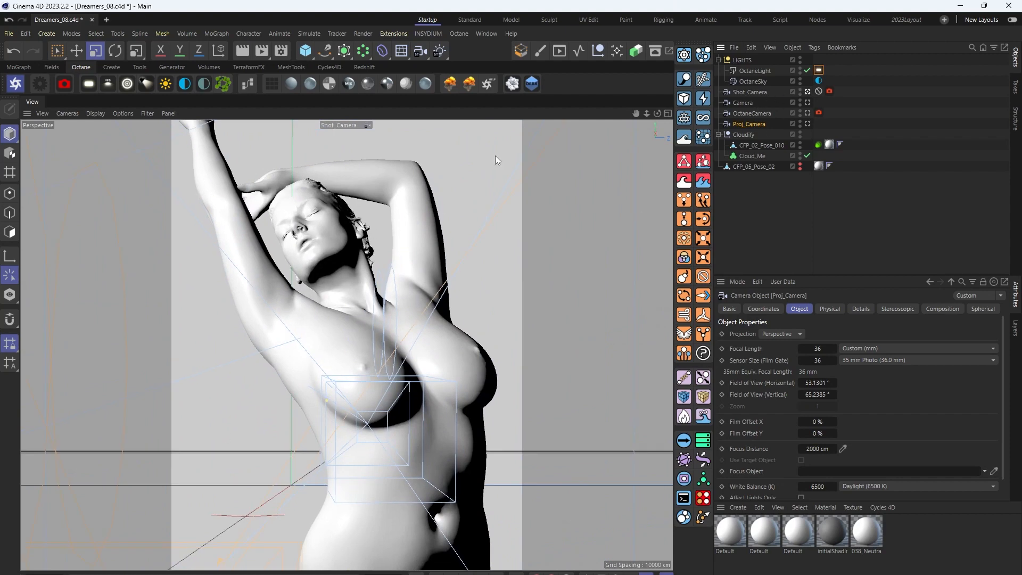
left_click(809, 123)
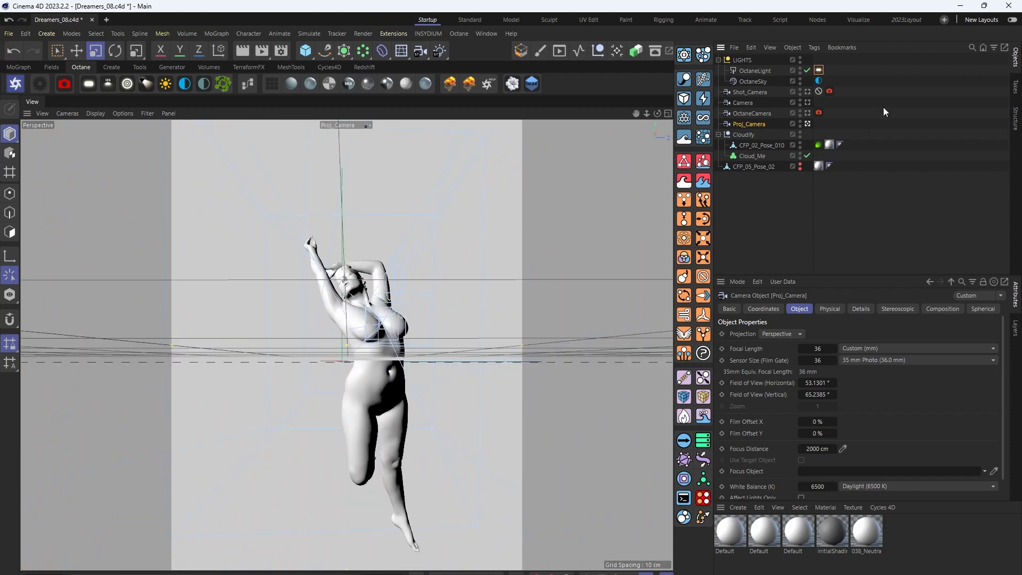
Compare the Proj_Camera view with the OctaneCamera view of the figure, finishing on OctaneCamera with nothing selected.
left_click(808, 111)
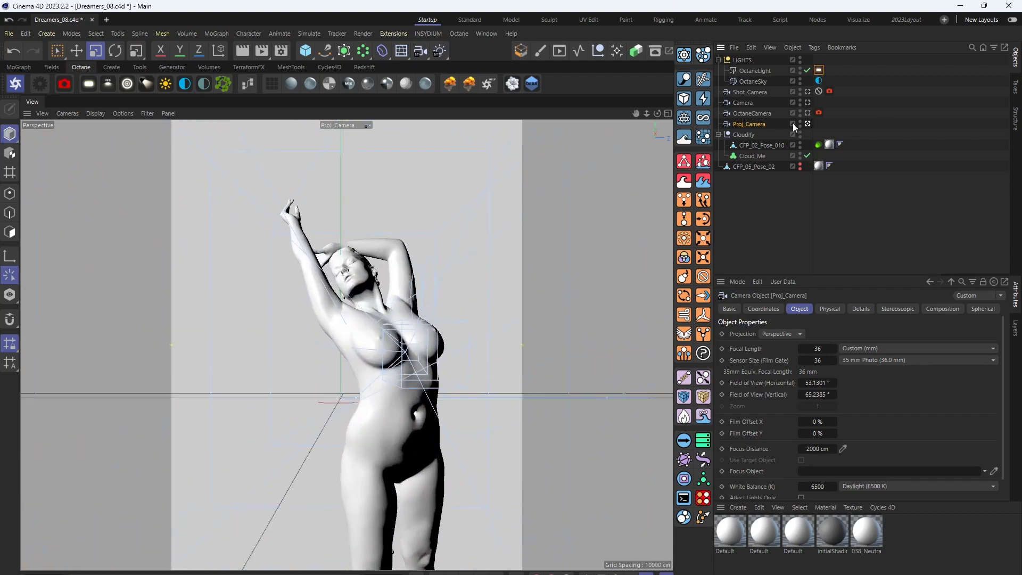
left_click(807, 102)
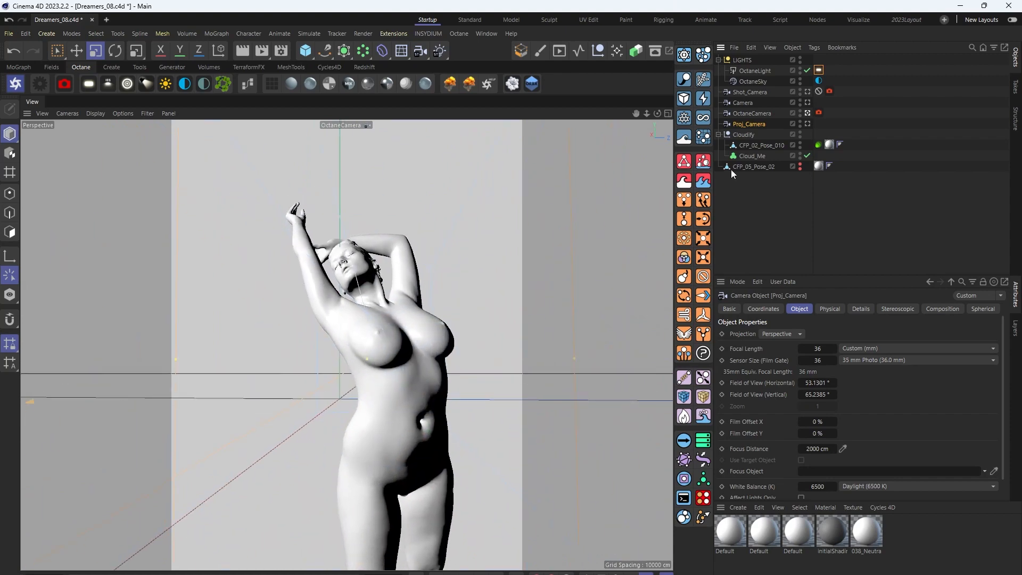
left_click(808, 113)
left_click(770, 207)
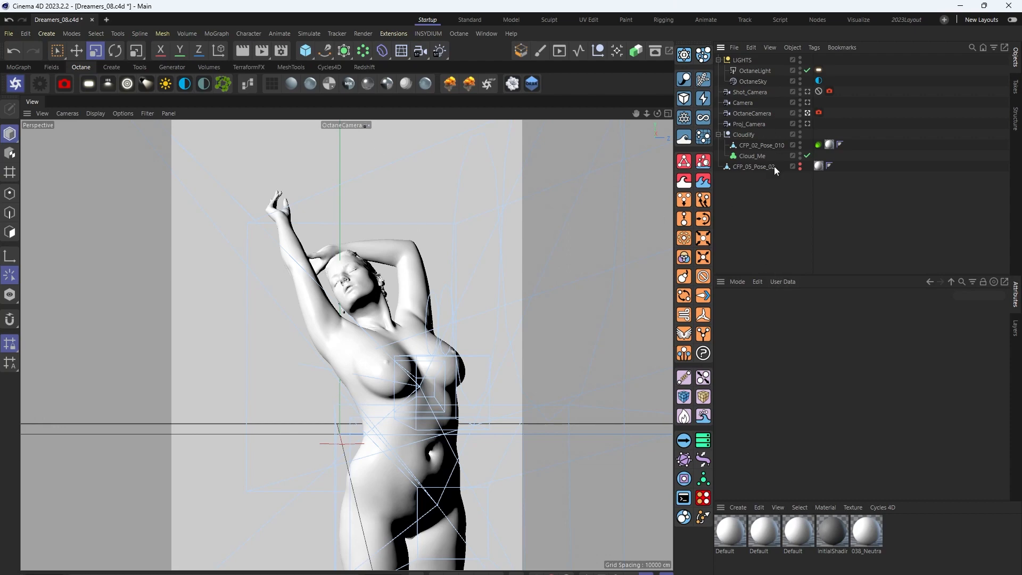
Open the node graph of the Octane object tag on CFP_02_Pose_010 and switch the viewport to Shot_Camera.
left_click(818, 145)
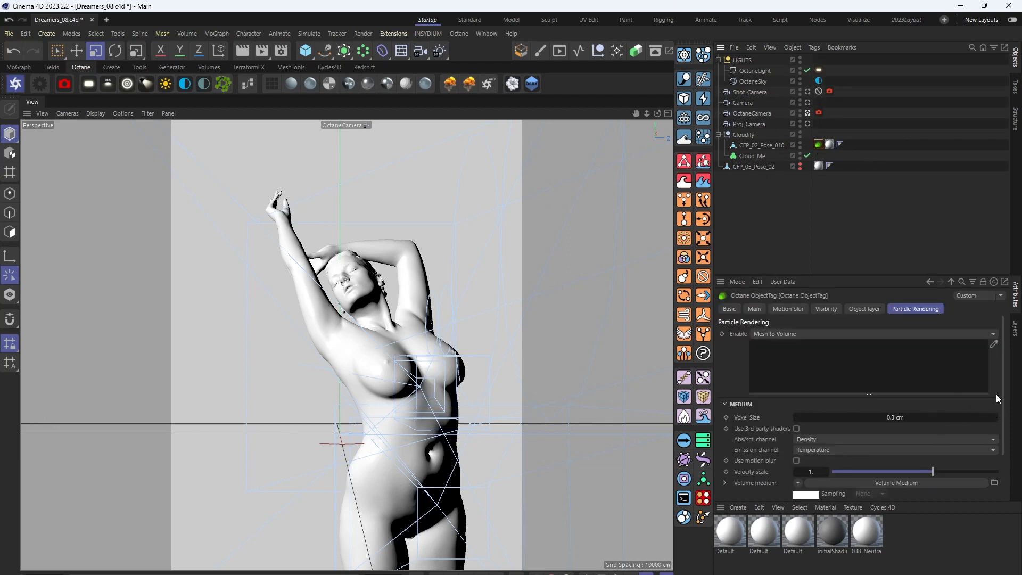
left_click_drag(854, 275, 854, 195)
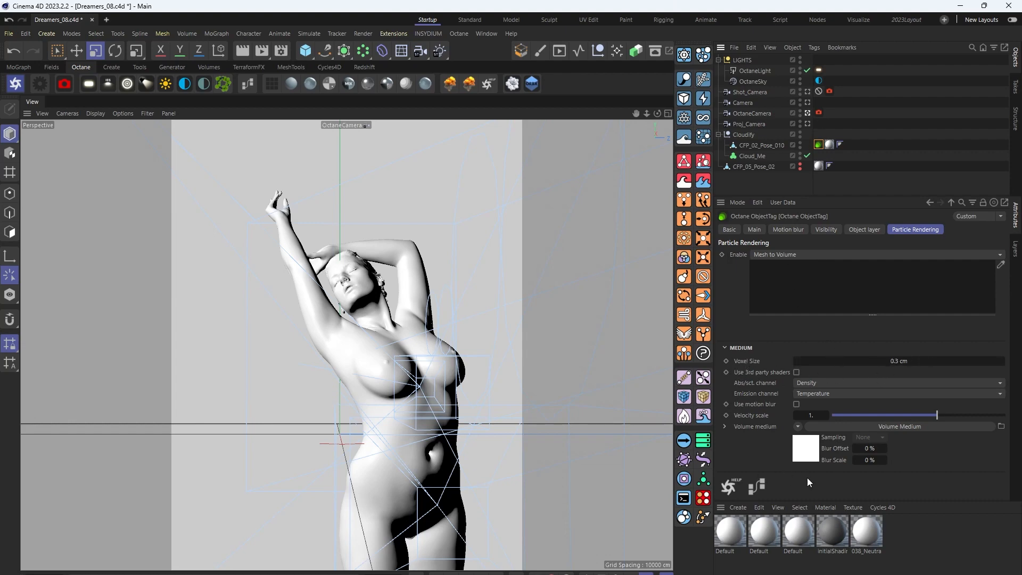
left_click(757, 486)
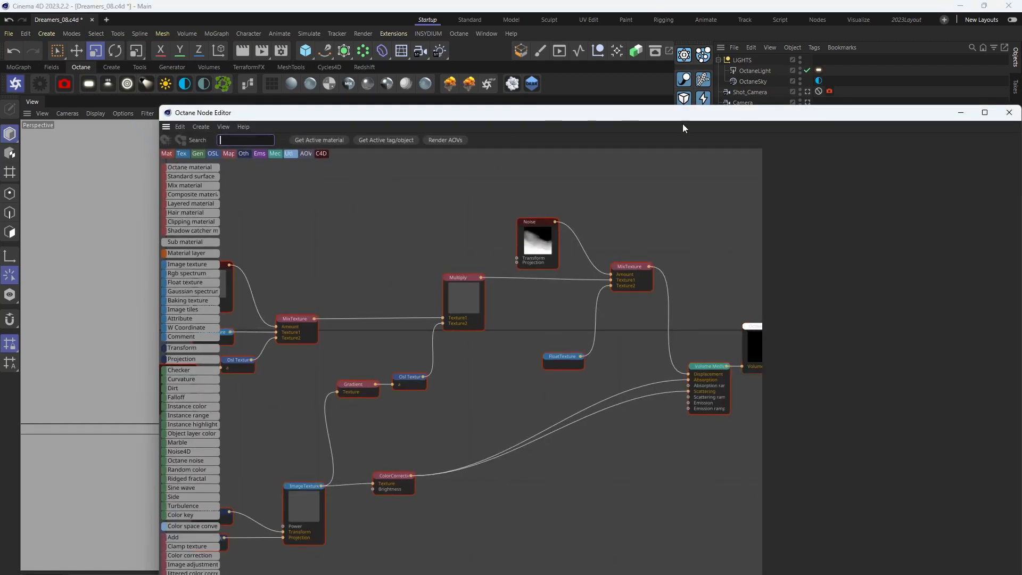
left_click_drag(686, 120, 575, 305)
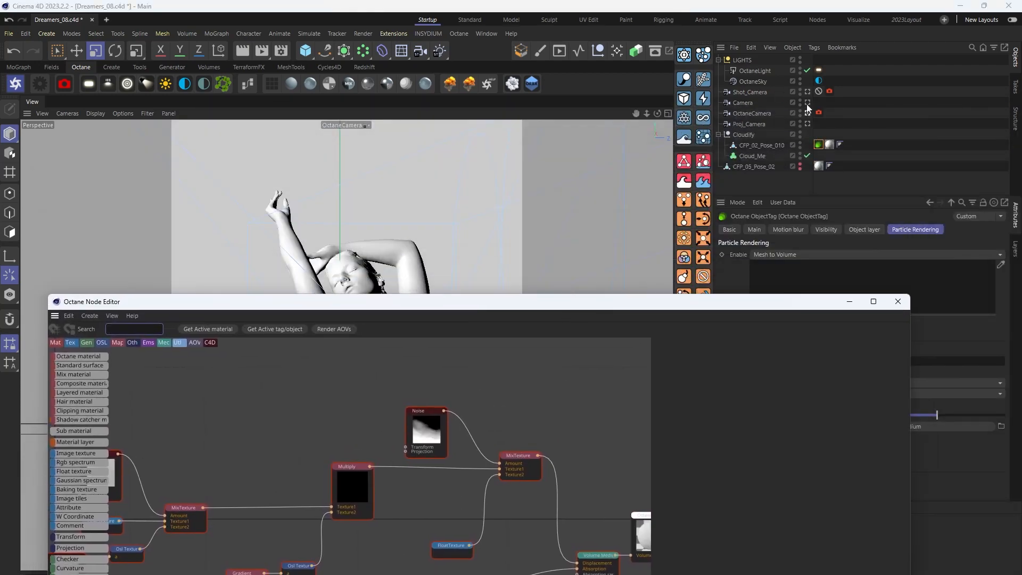
right_click_drag(426, 240, 501, 233, "alt")
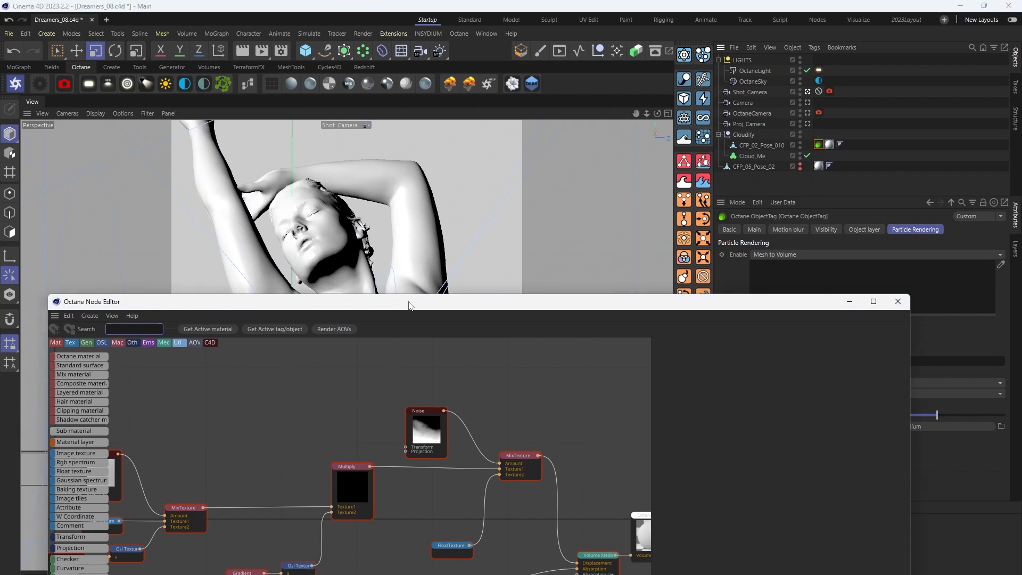
left_click_drag(484, 302, 538, 54)
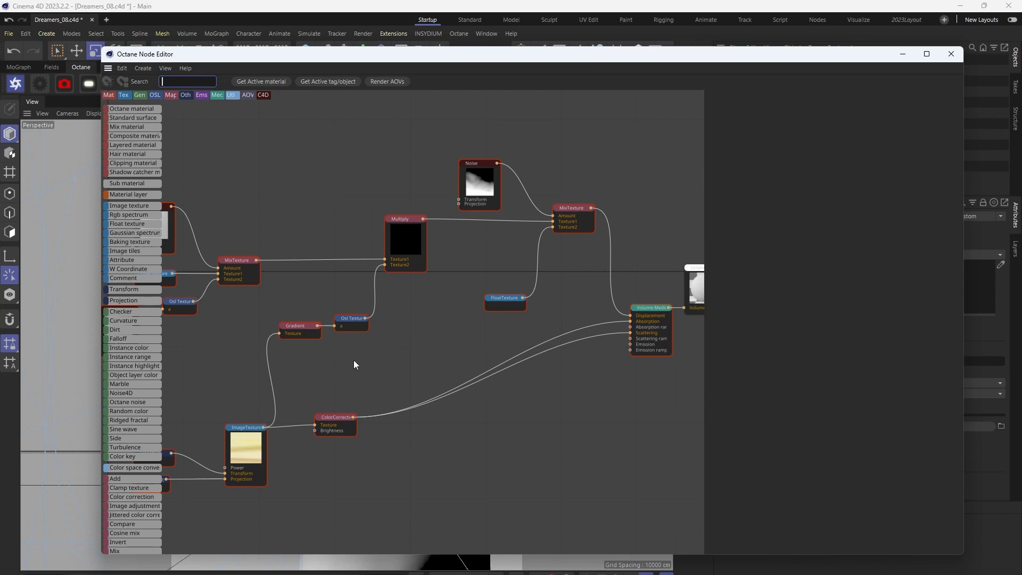
Examine the whole volume node network, from the noise and image texture inputs through the mix nodes to the Volume Medium.
middle_click_drag(353, 363, 490, 407)
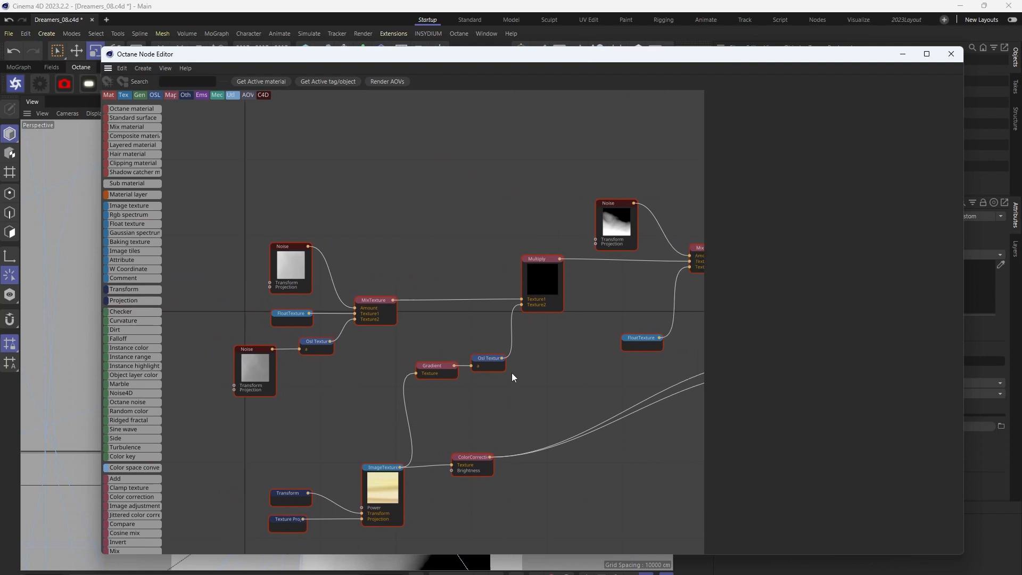
middle_click_drag(539, 384, 472, 372)
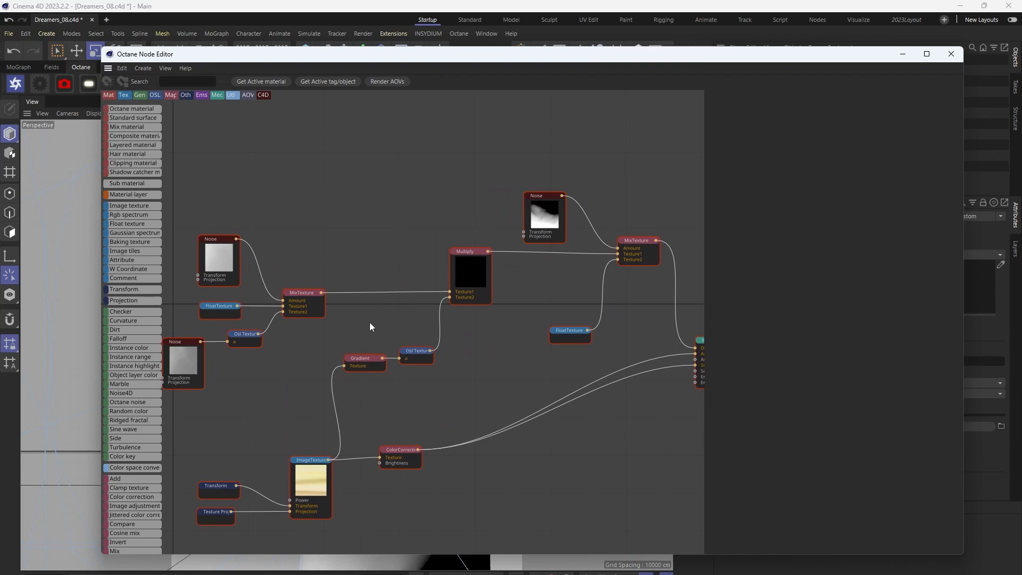
middle_click_drag(369, 321, 435, 311)
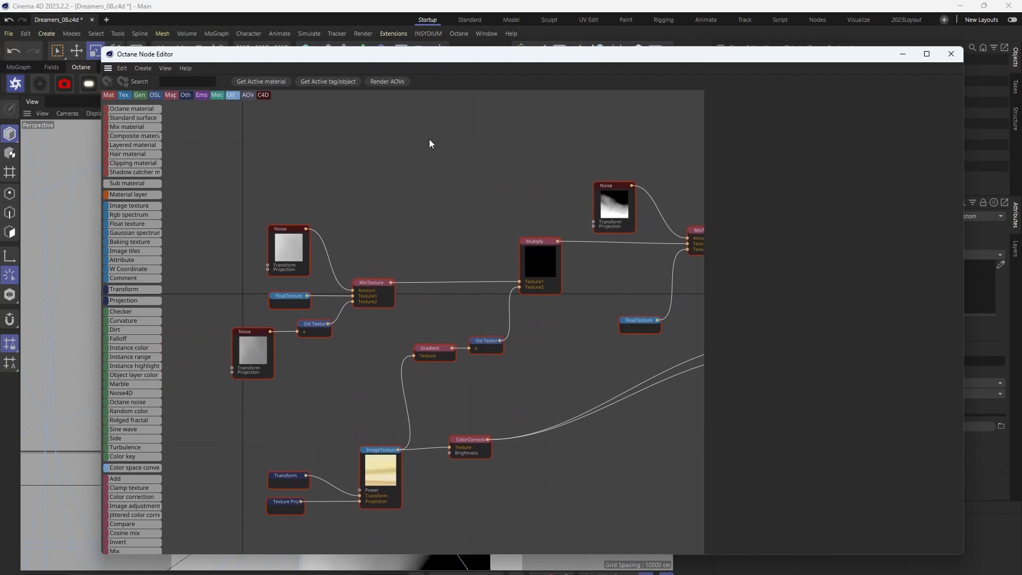
left_click_drag(555, 65, 594, 81)
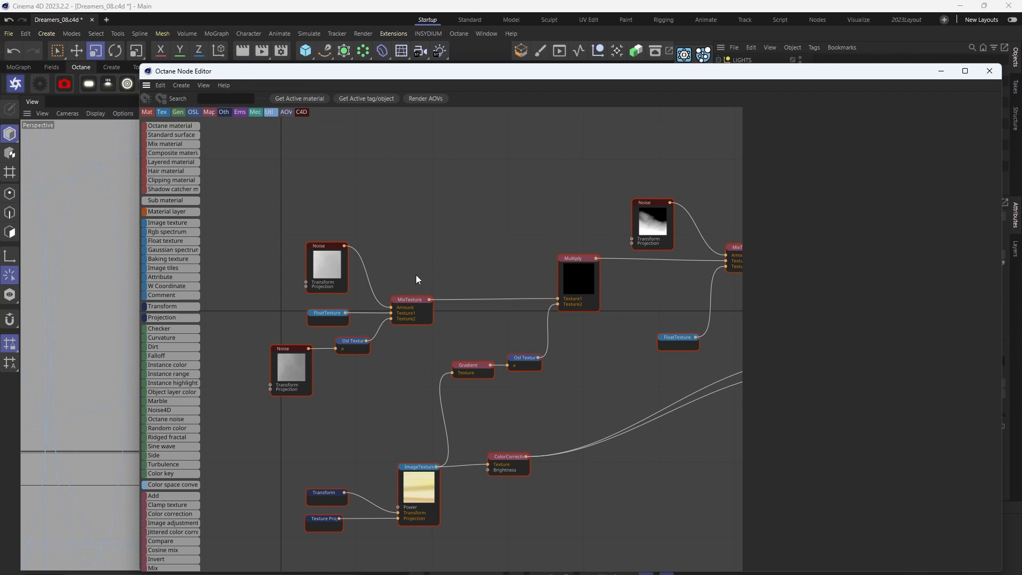
middle_click_drag(620, 351, 567, 337)
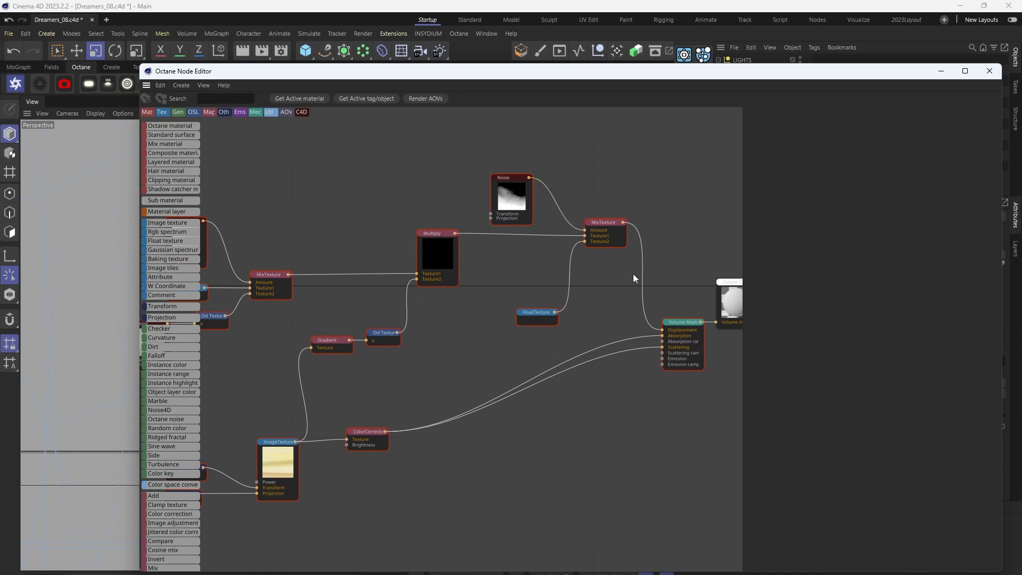
middle_click_drag(339, 400, 461, 308)
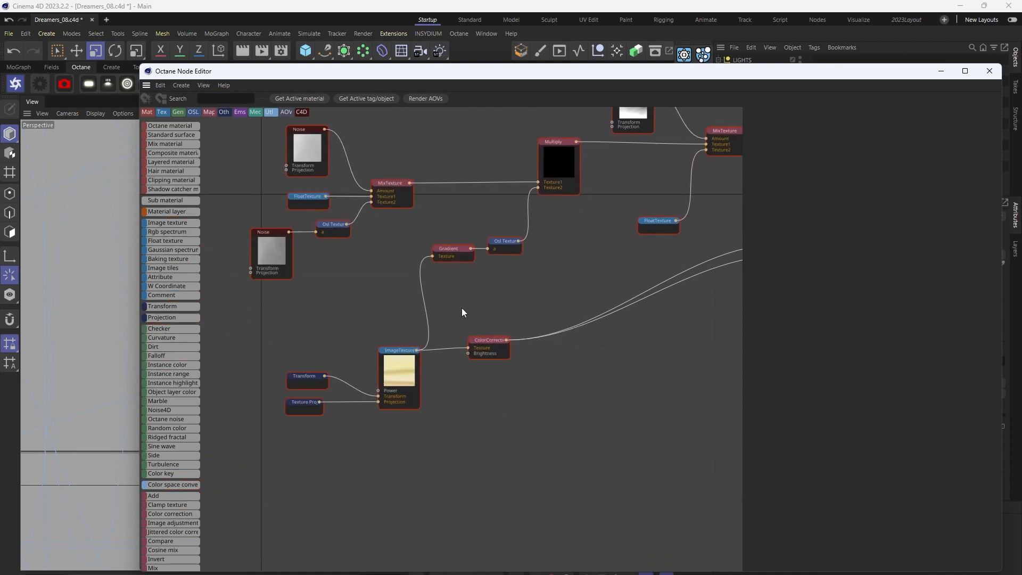
scroll(418, 391, "up", 3)
scroll(418, 391, "down", 3)
middle_click_drag(456, 393, 400, 413)
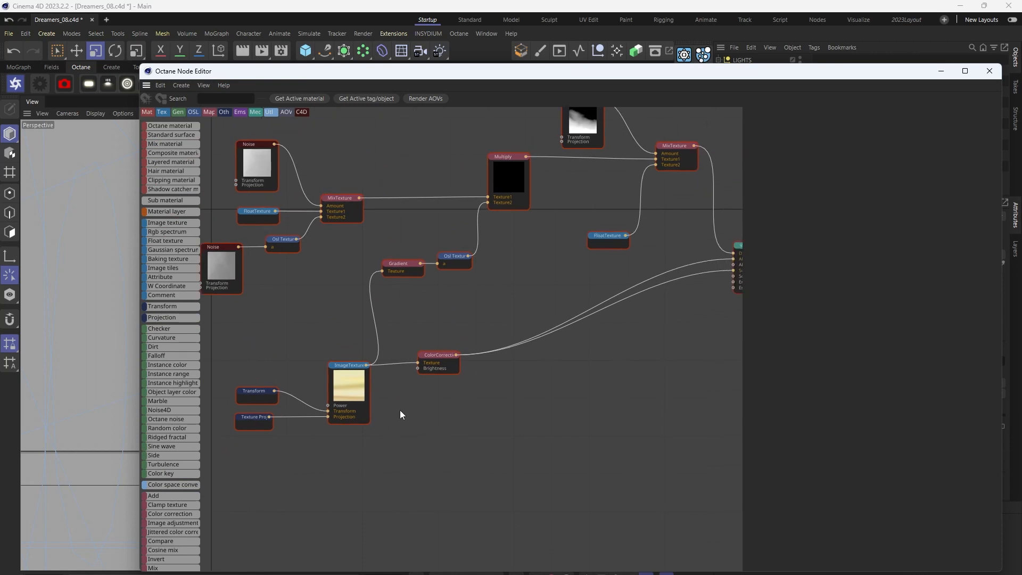
Inspect the ImageTexture node's image file and shader settings, along with its connections to the Gradient and ColorCorrection nodes.
scroll(381, 398, "up", 3)
left_click(320, 375)
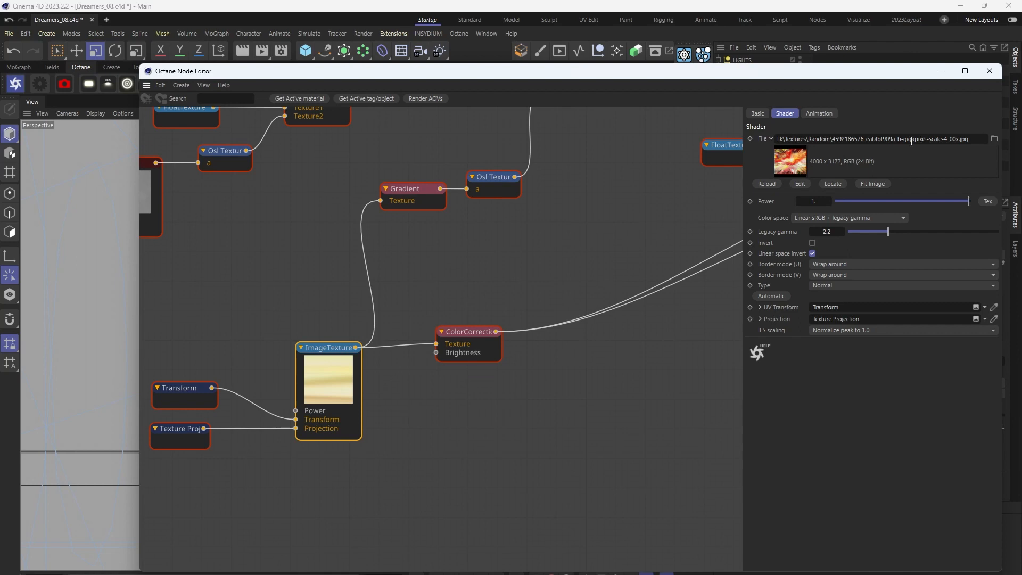
middle_click_drag(444, 401, 462, 455)
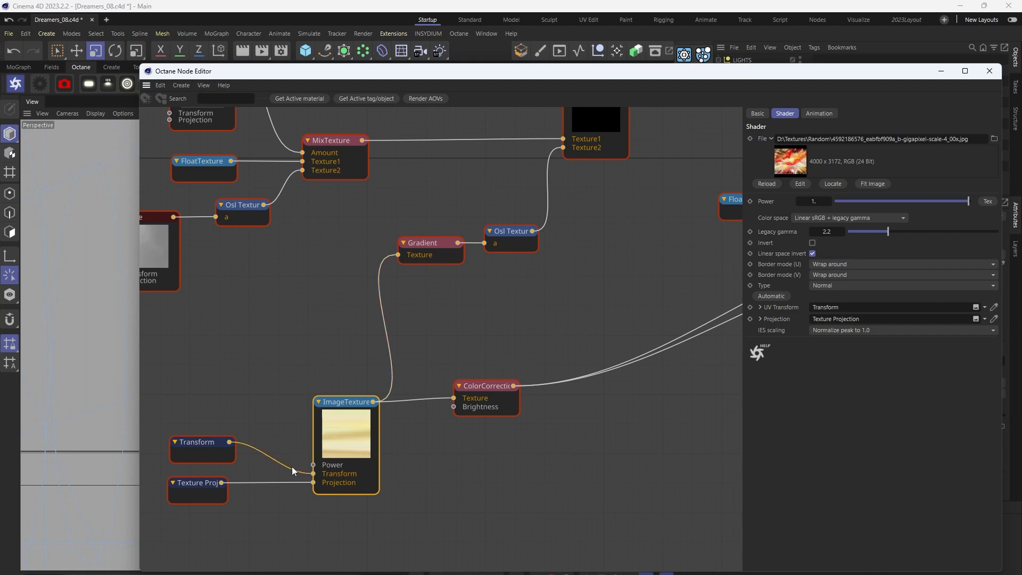
scroll(479, 475, "up", 1)
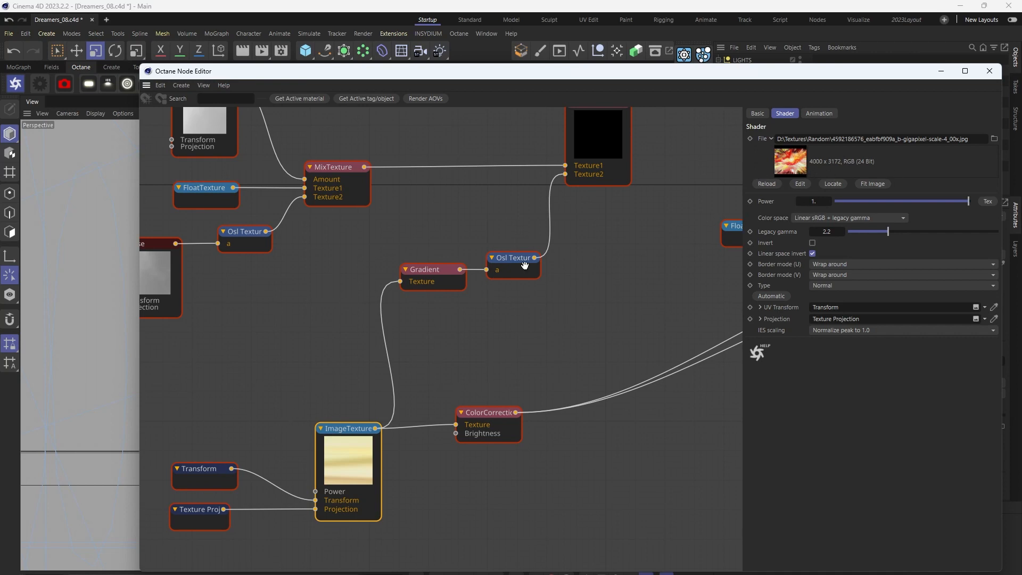
mouse_move(459, 78)
left_mouse_down()
mouse_move(652, 98)
mouse_move(463, 75)
left_mouse_up()
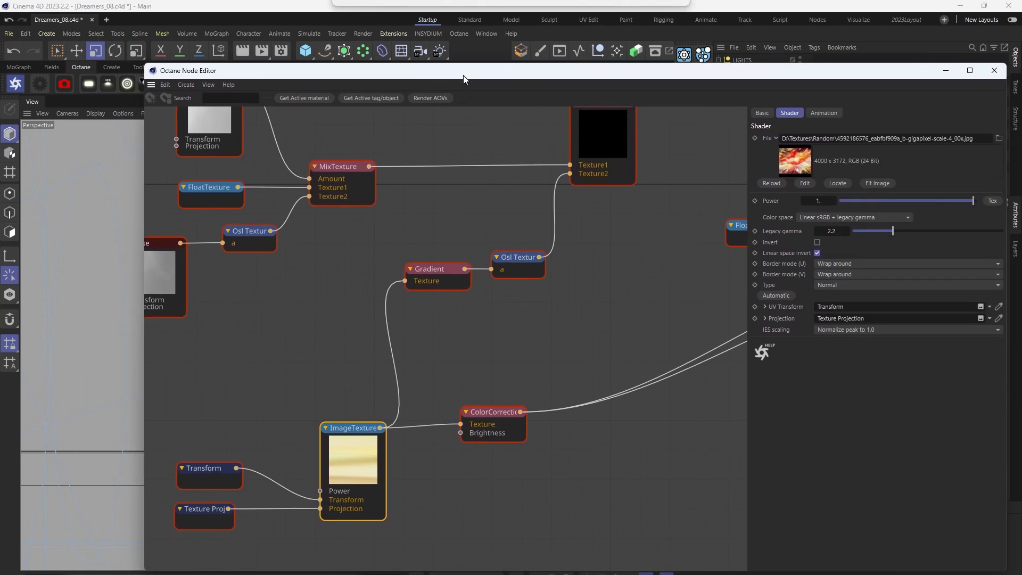
Inspect the perspective projection through Proj_Camera in the Texture Projection node, and the Transform node's UVW settings.
left_click(202, 509)
mouse_move(193, 443)
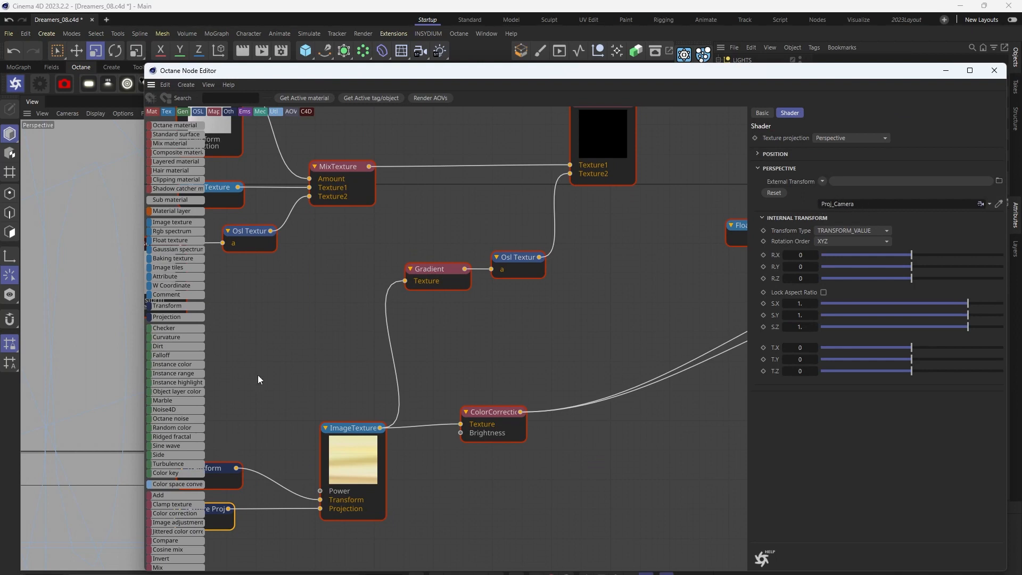
middle_click_drag(257, 379, 308, 364)
left_click(265, 460)
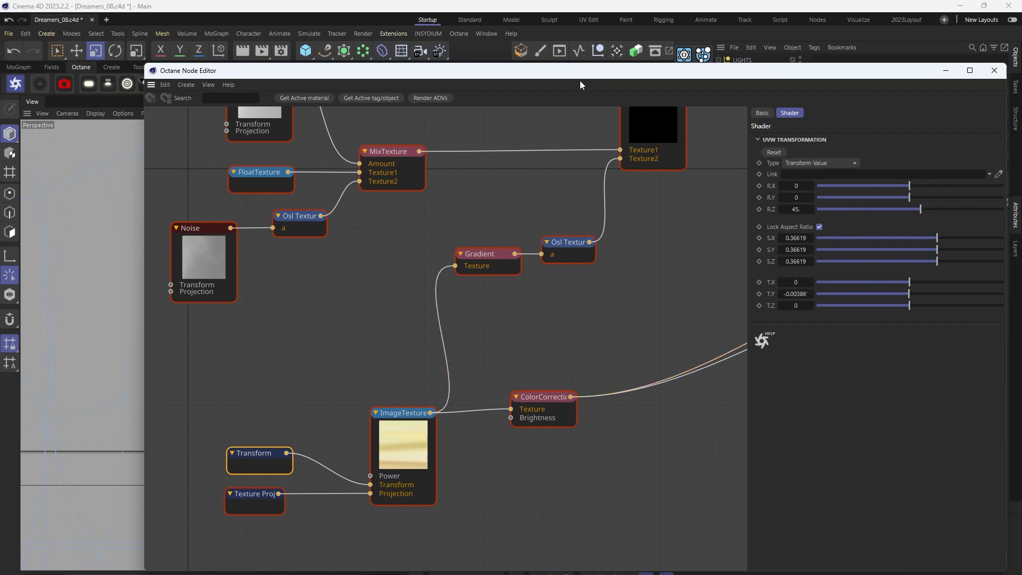
Inspect the ColorCorrection node's settings and trace its output to the Volume Medium's Absorption and Scattering inputs.
left_click(553, 400)
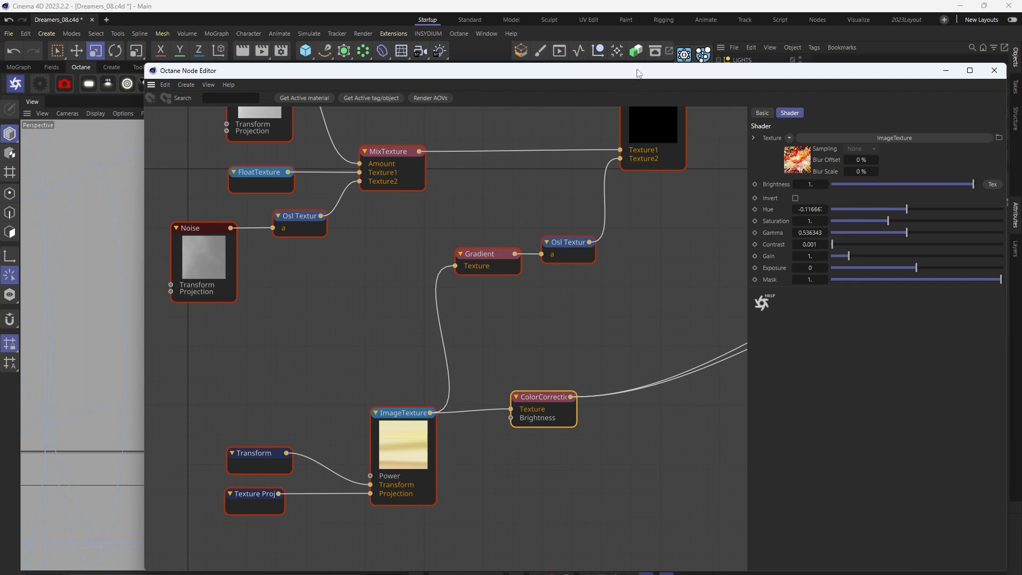
left_click_drag(639, 73, 568, 76)
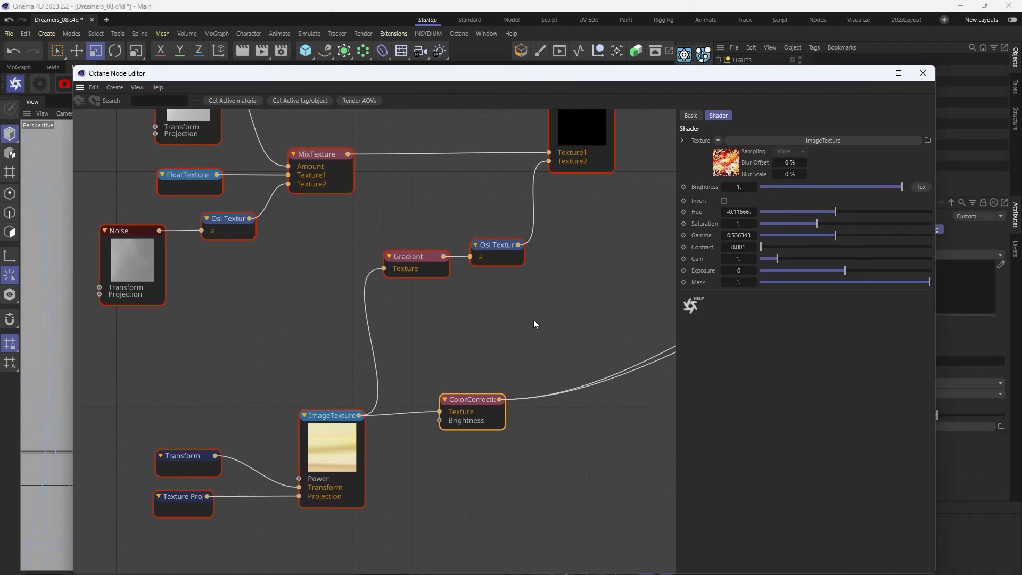
middle_click_drag(535, 324, 287, 427)
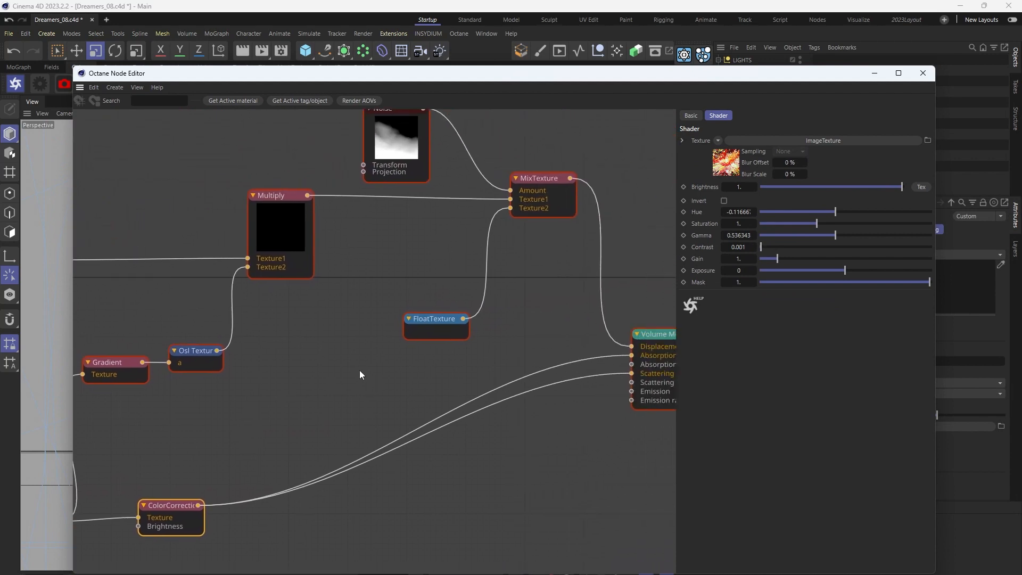
middle_click_drag(359, 374, 335, 341)
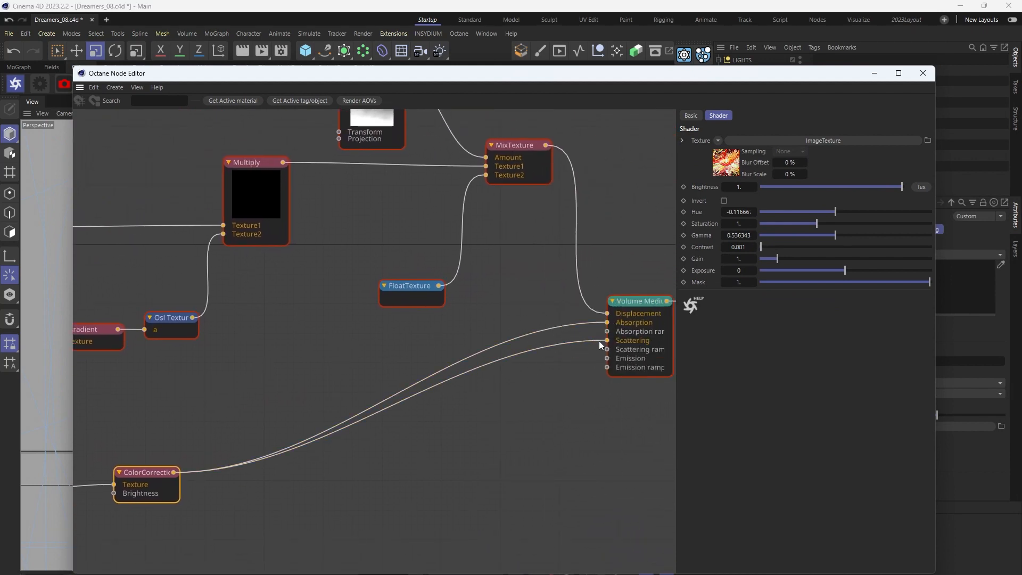
middle_click_drag(200, 436, 288, 420)
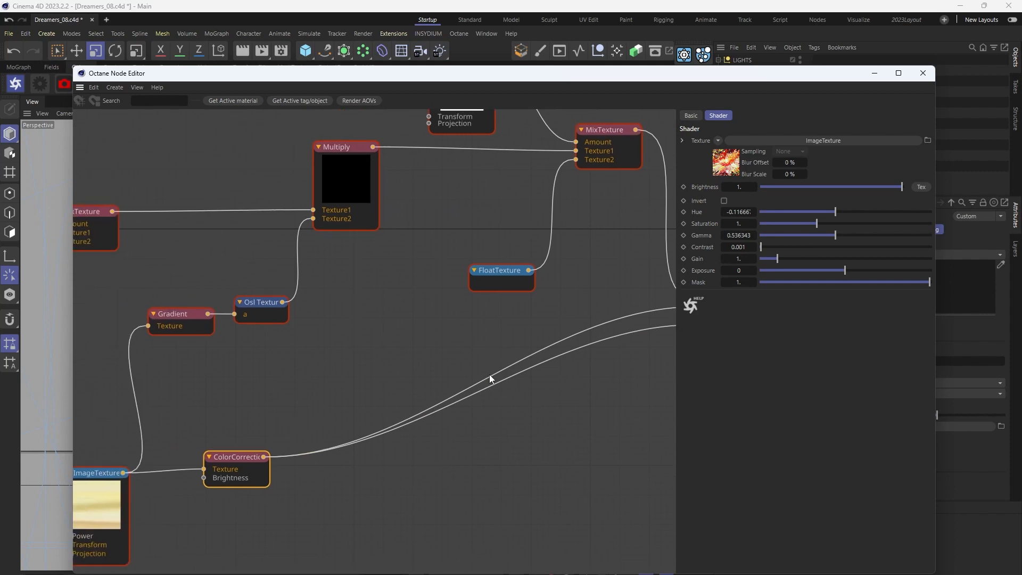
Inspect the settings of the Gradient node fed by the ImageTexture.
middle_click_drag(231, 382, 435, 394)
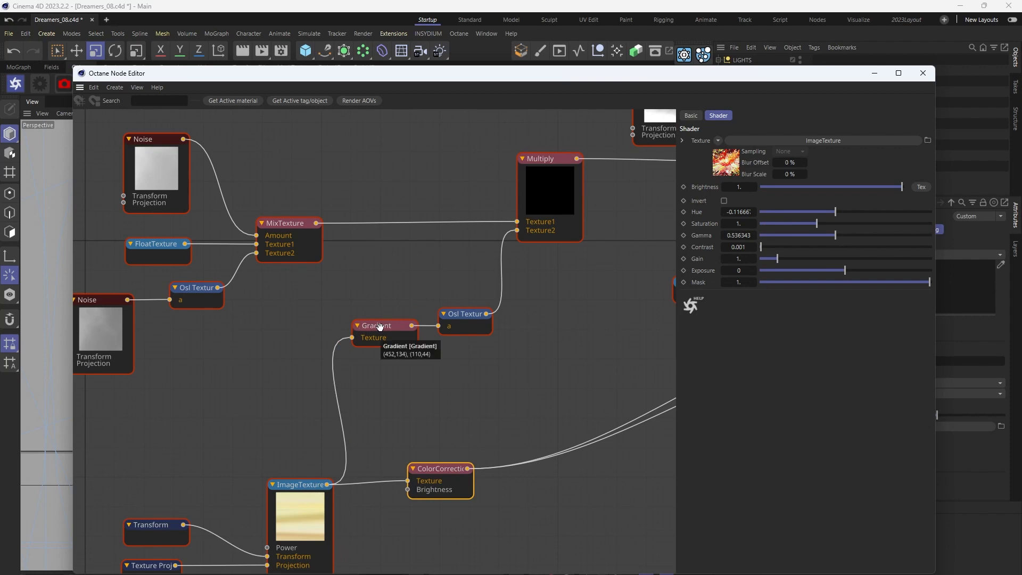
left_click(360, 328)
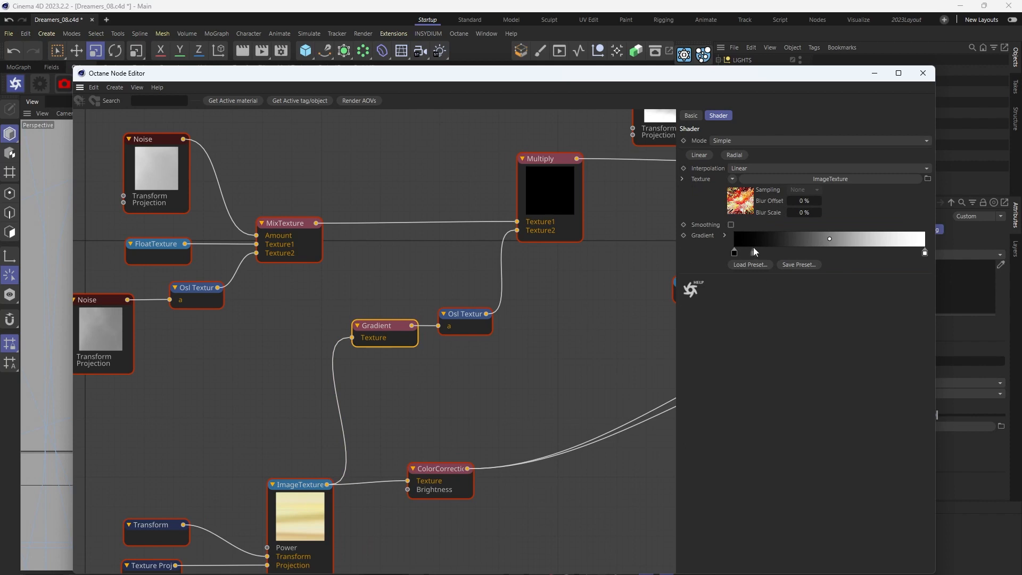
mouse_move(378, 318)
left_mouse_down()
mouse_move(364, 342)
mouse_move(378, 328)
left_mouse_up()
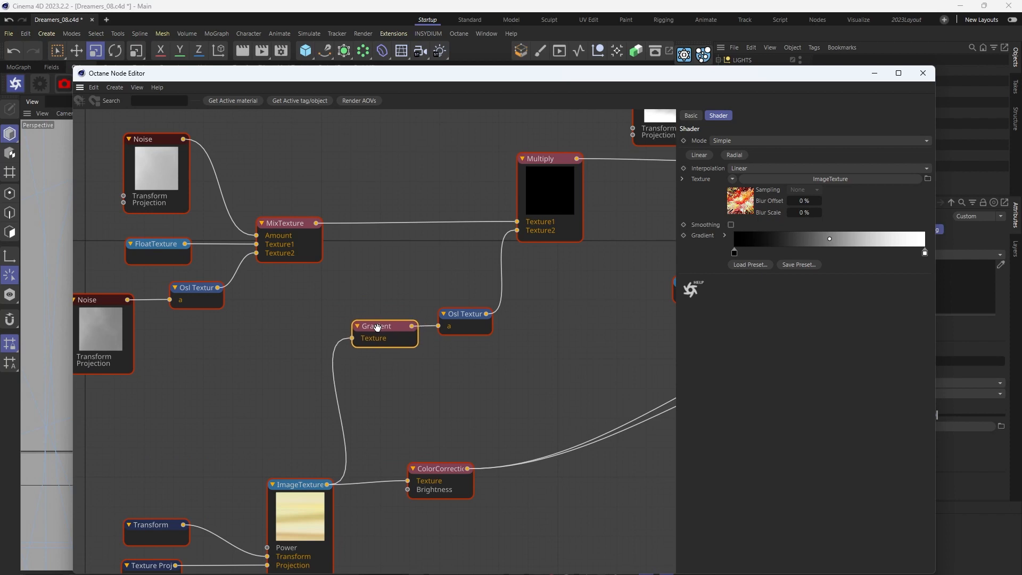
Examine the script of the Osl Texture node after the Gradient and highlight its line c = 2*mult*(a-0.5);.
left_click(453, 313)
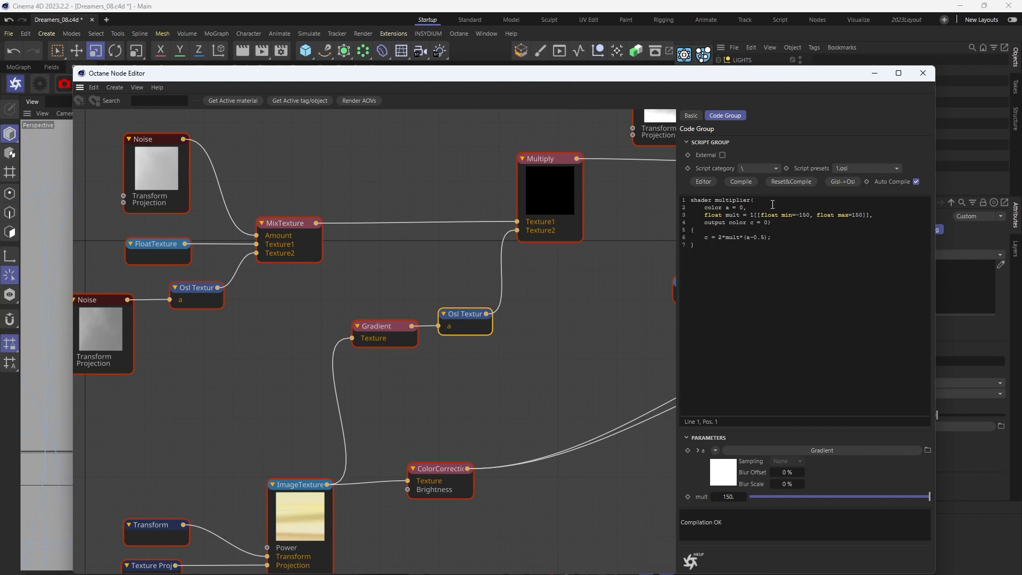
middle_click_drag(533, 321, 515, 268)
scroll(467, 299, "down", 1)
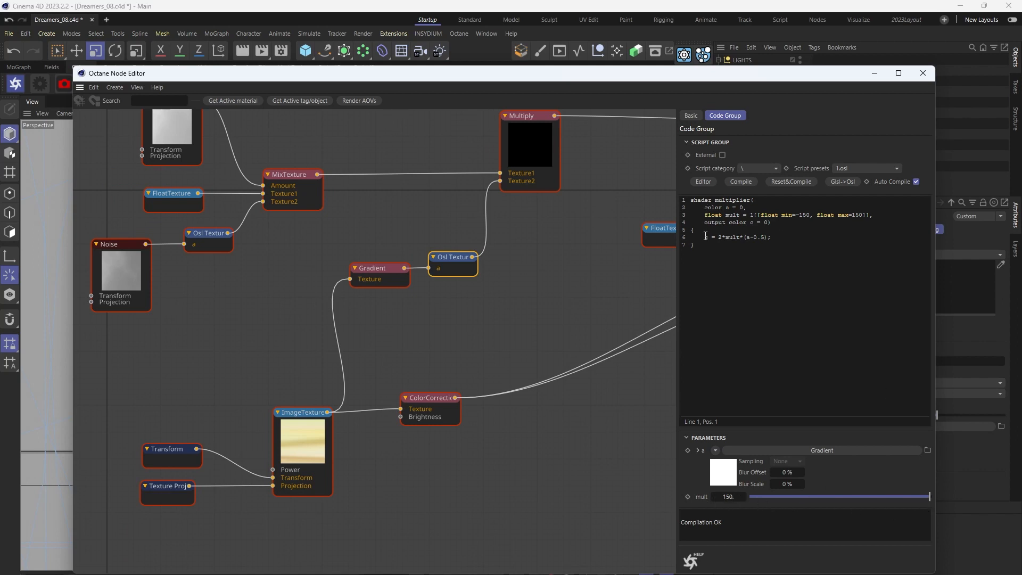
left_click_drag(705, 237, 772, 237)
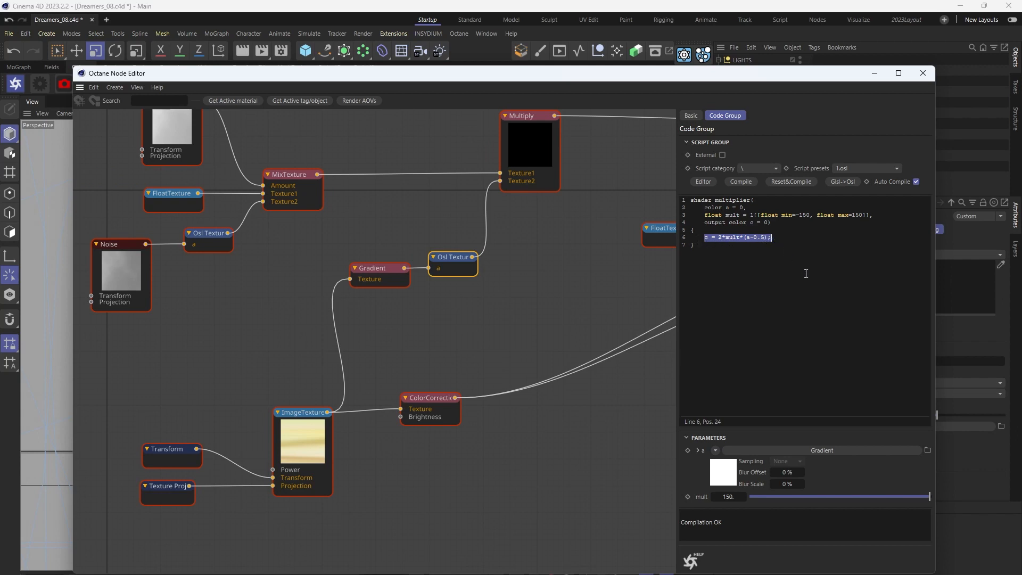
left_click_drag(686, 80, 658, 52)
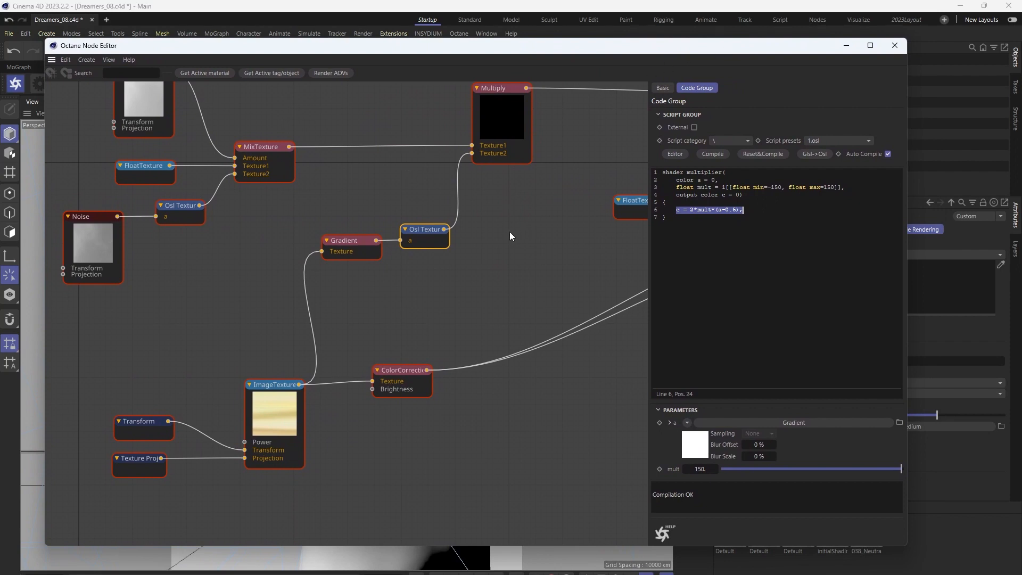
mouse_move(560, 52)
left_mouse_down()
mouse_move(607, 71)
mouse_move(579, 46)
mouse_move(564, 50)
left_mouse_up()
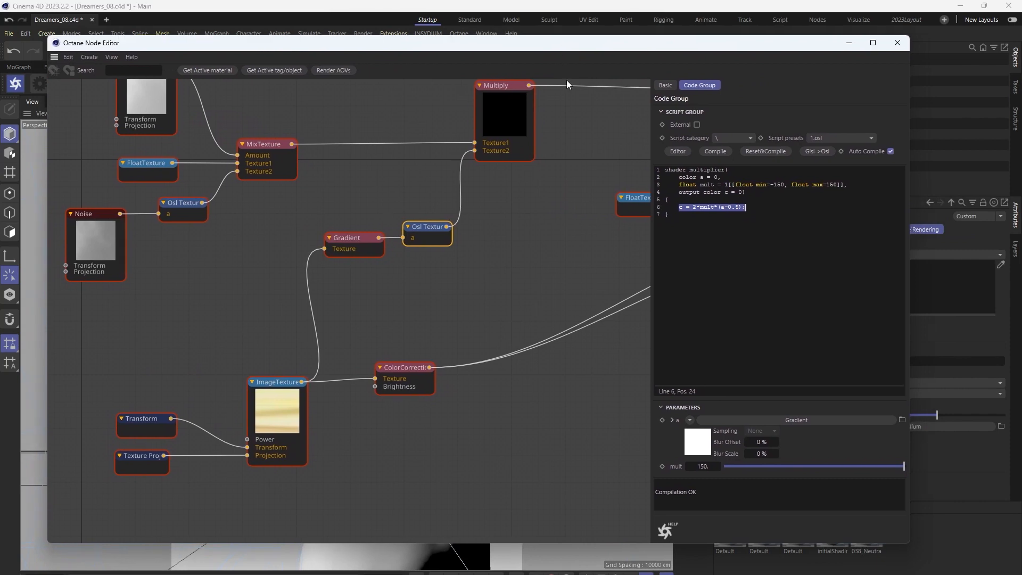
Examine the formula line c = 2*mult*(a-0.5); in the script of the Osl Texture fed by the Gradient.
left_click(675, 206)
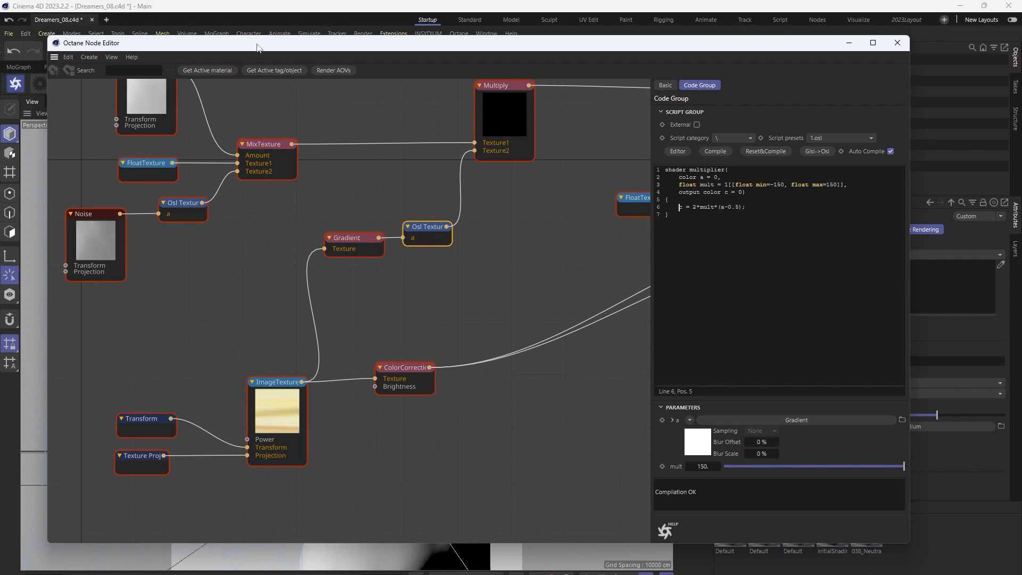
left_click_drag(256, 44, 305, 56)
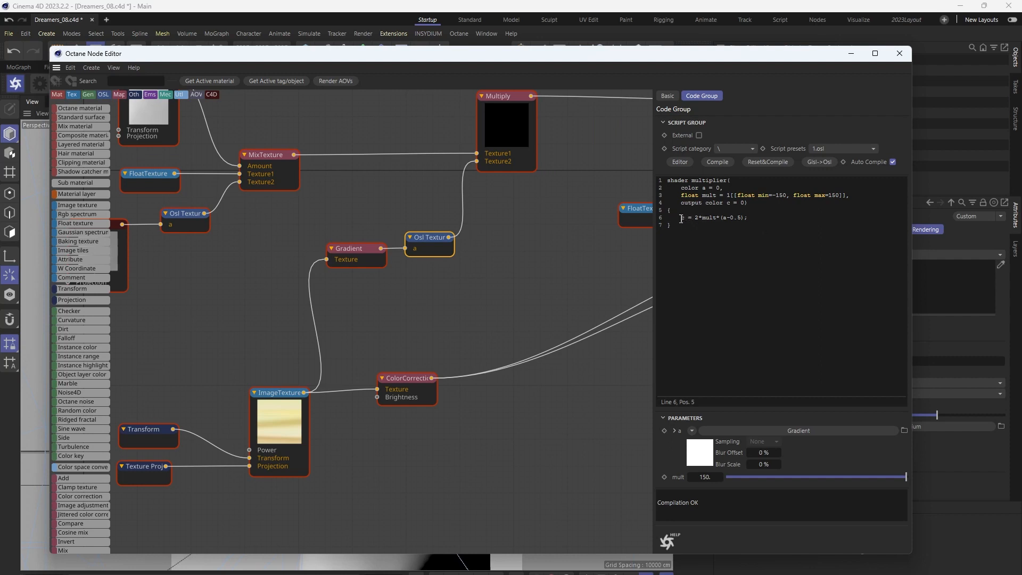
left_click_drag(682, 217, 748, 218)
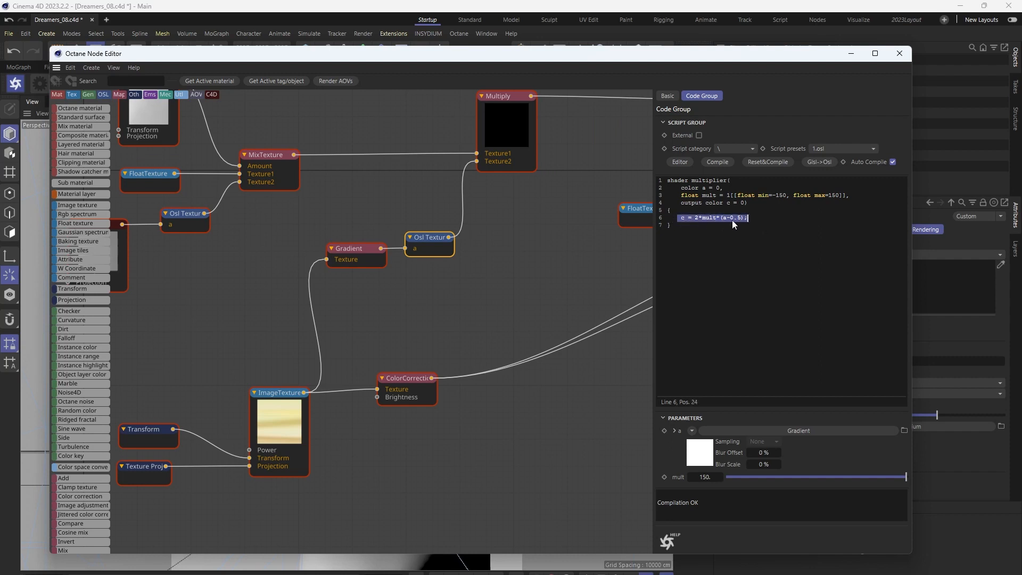
left_click(745, 222)
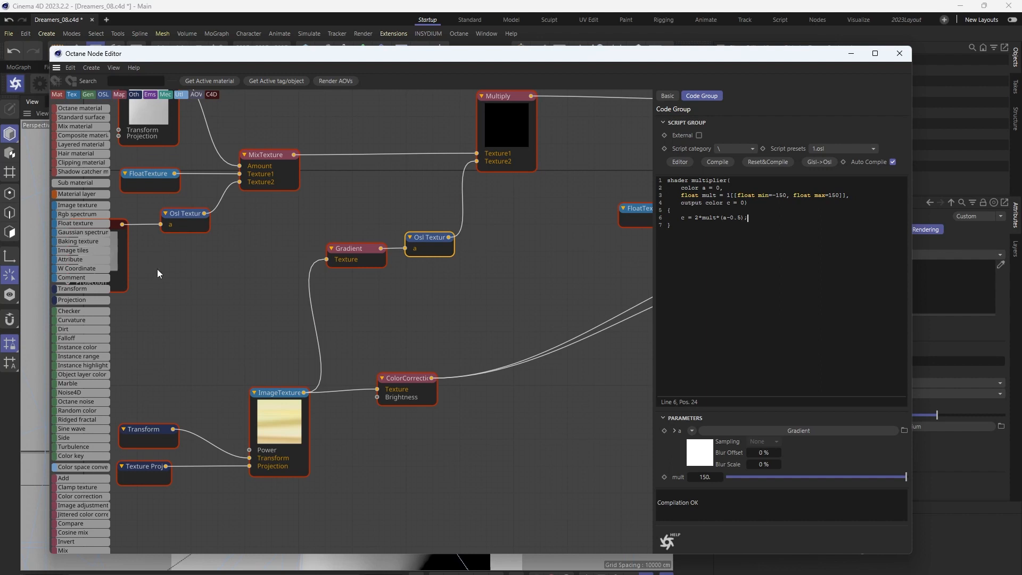
Disconnect the final MixTexture from the Volume Medium's Displacement input.
middle_click_drag(292, 245, 348, 293)
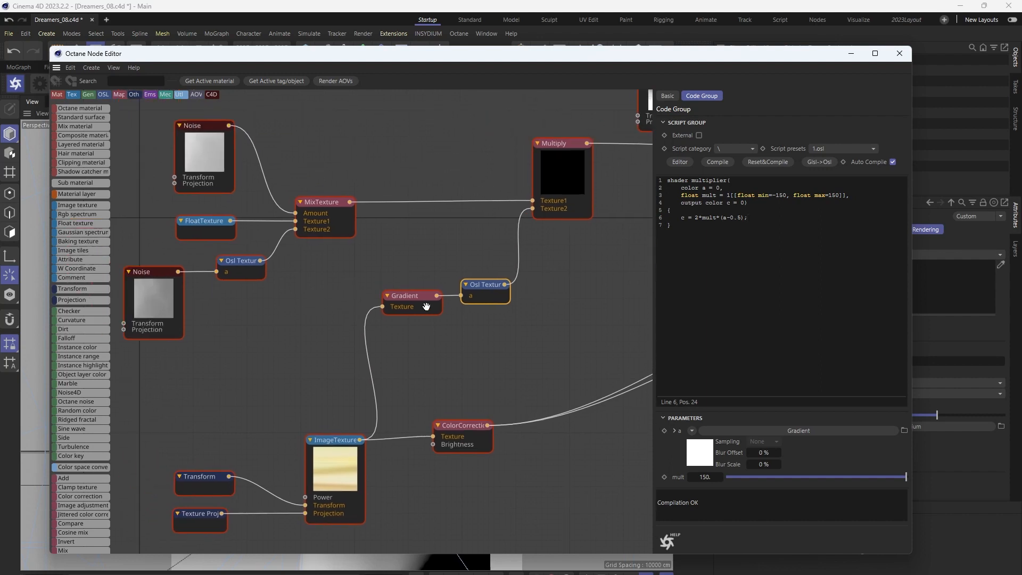
scroll(426, 305, "down", 2)
middle_click_drag(516, 292, 490, 329)
middle_click_drag(264, 464, 255, 386)
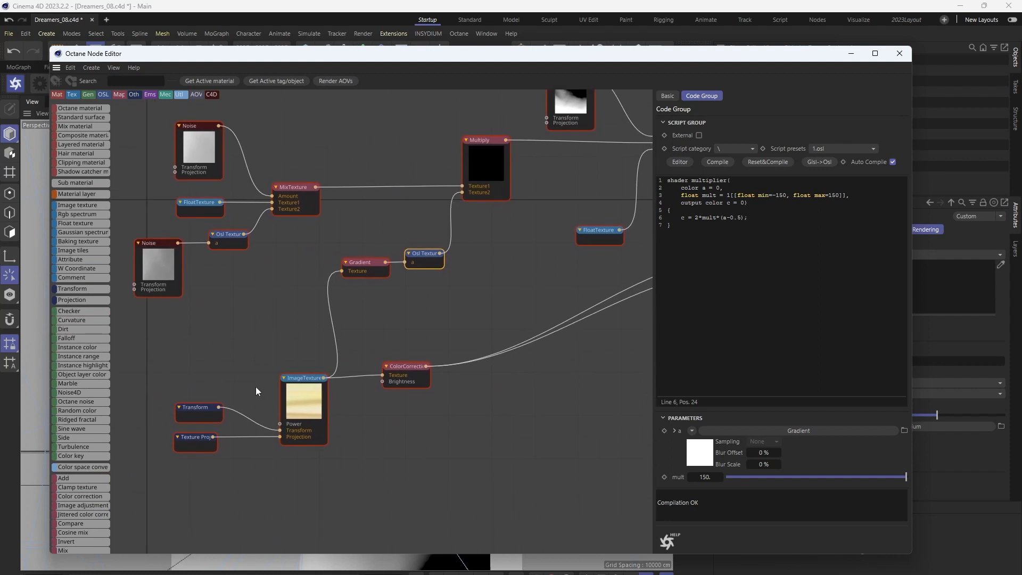
middle_click_drag(424, 314, 320, 329)
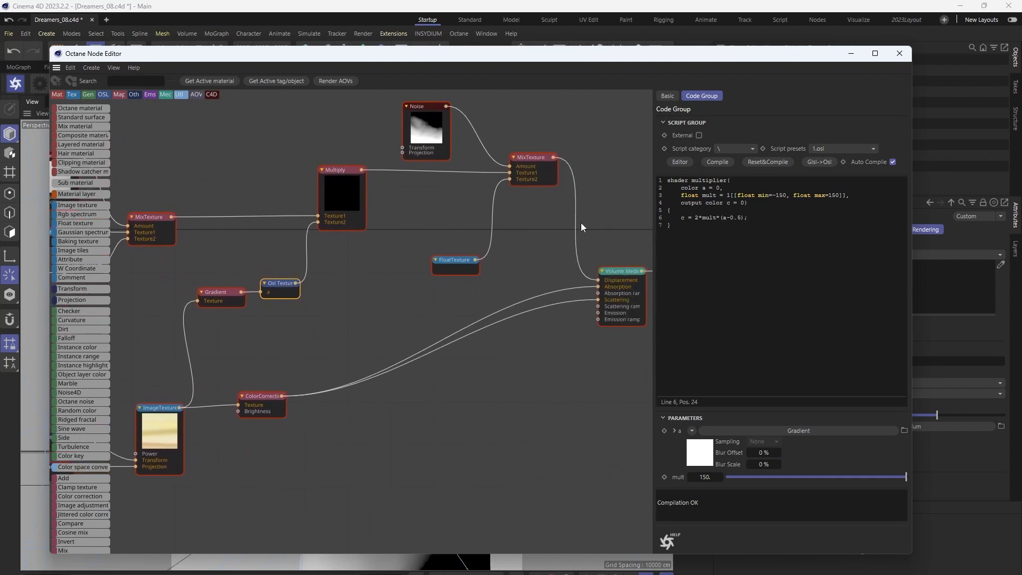
left_click_drag(597, 280, 591, 278)
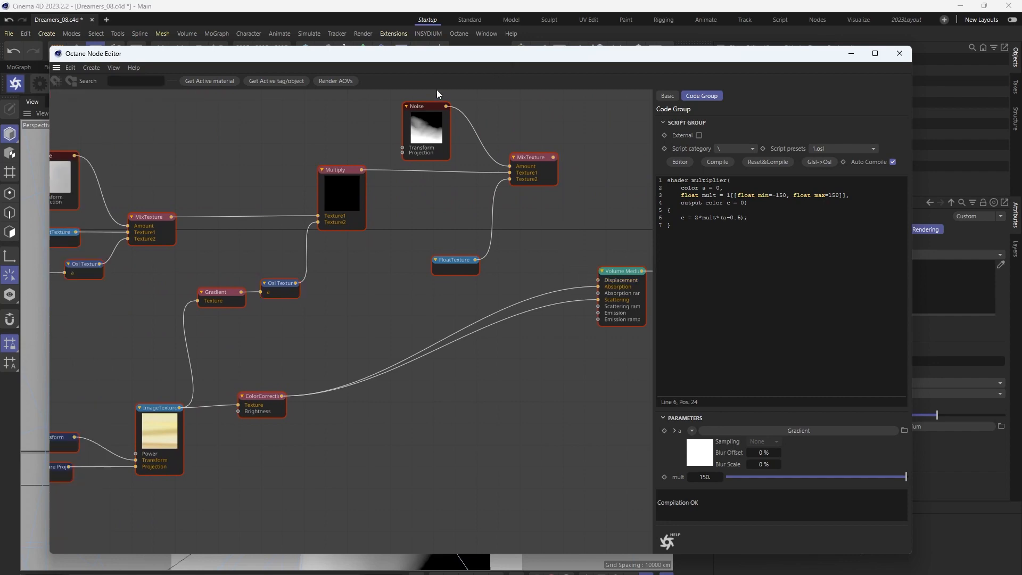
Open the Live Viewer and set the path tracing kernel's Max. samples to 256 and Parallel samples to 32.
left_click_drag(315, 55, 1021, 49)
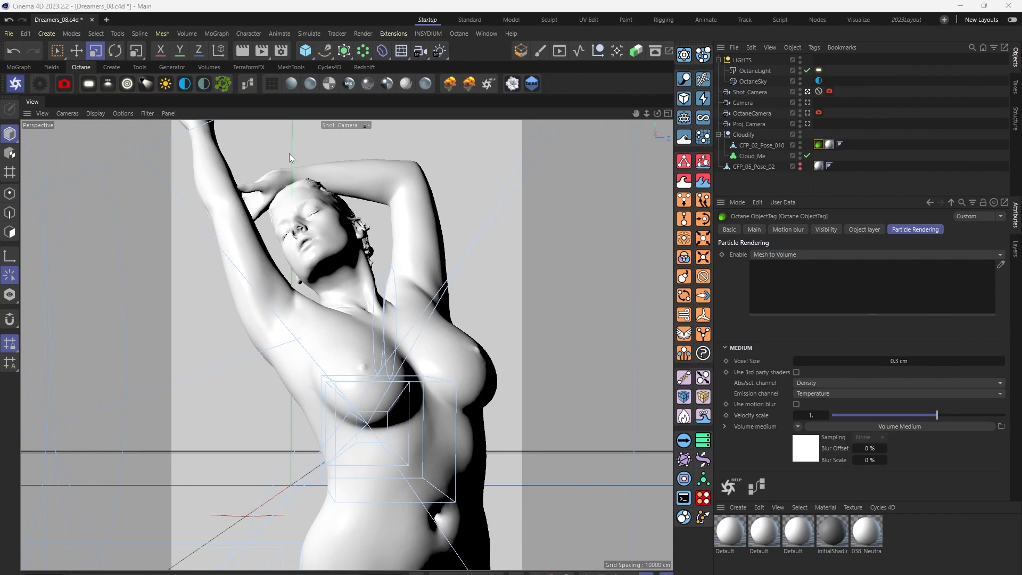
left_click(21, 83)
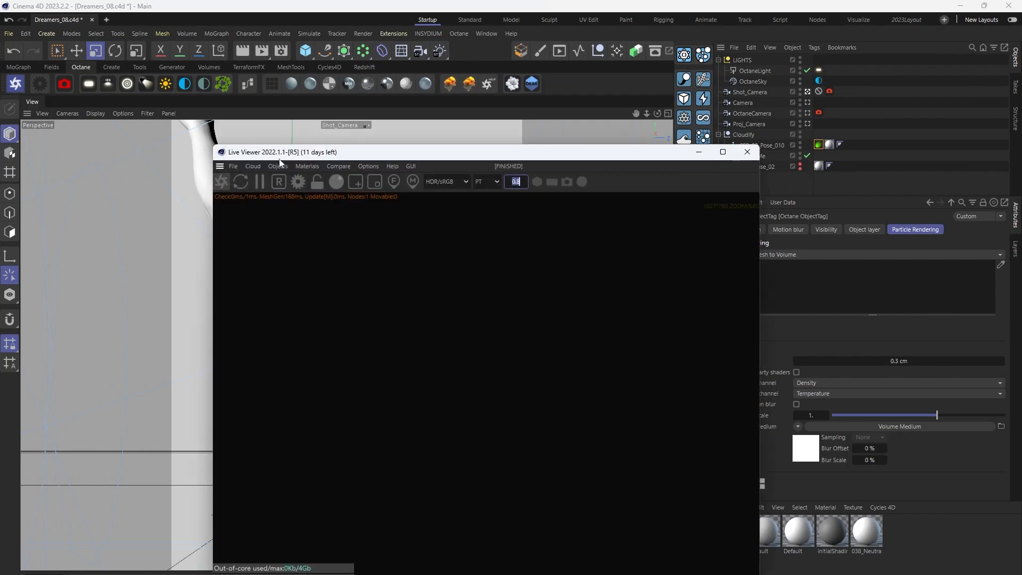
left_click_drag(285, 154, 258, 151)
left_click(269, 122)
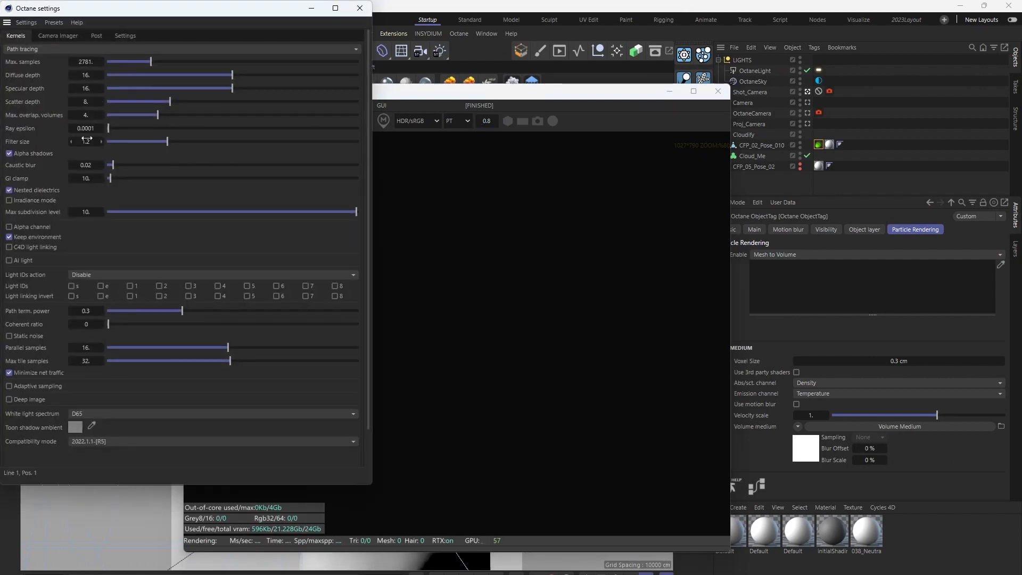
left_click(87, 62)
type("256")
key("Return")
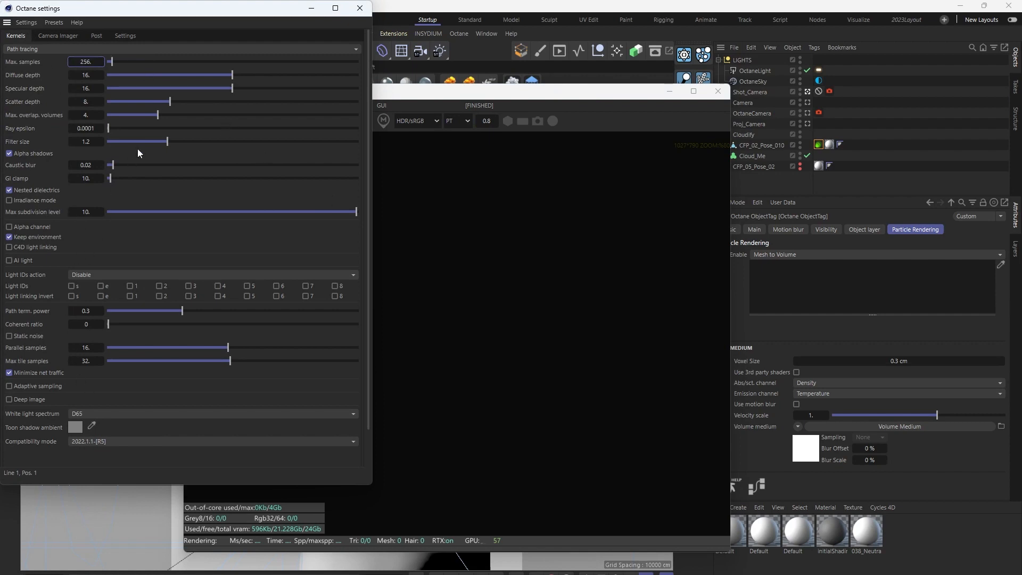
left_click(85, 347)
type("32")
key("Return")
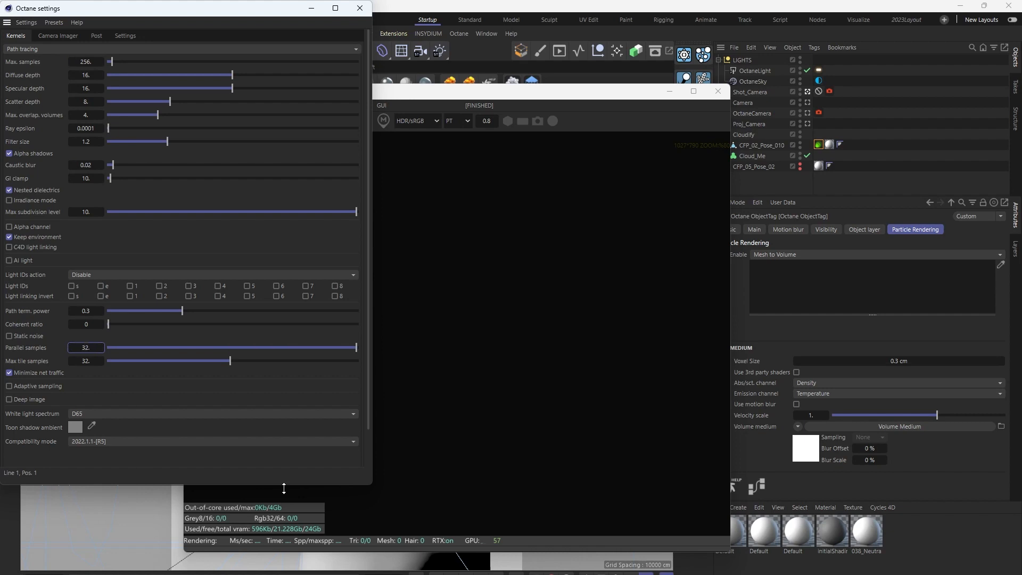
left_click(359, 9)
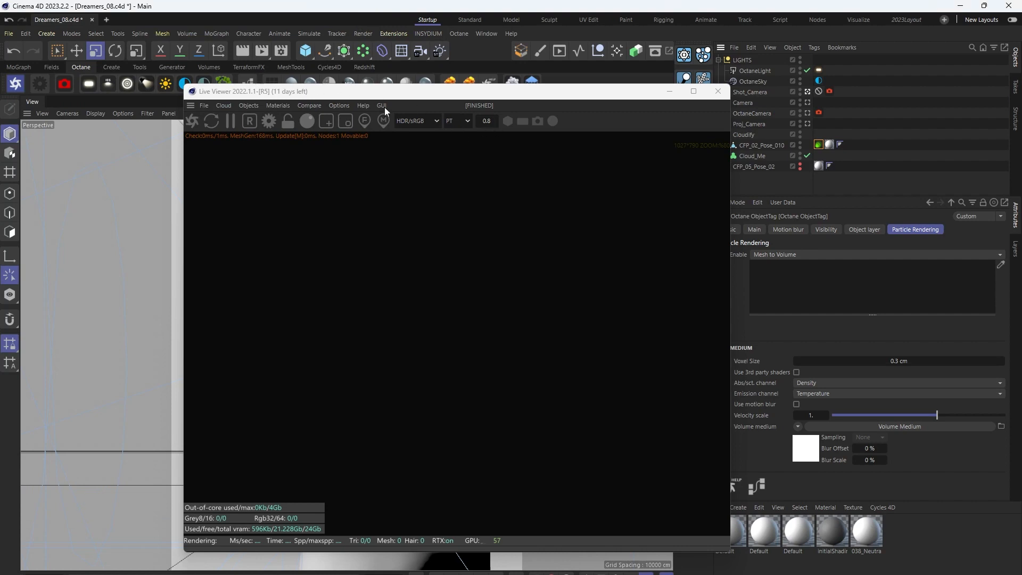
Start the Octane render and dock a narrowed Live Viewer beside the perspective viewport.
left_click_drag(397, 92, 334, 46)
left_click(125, 76)
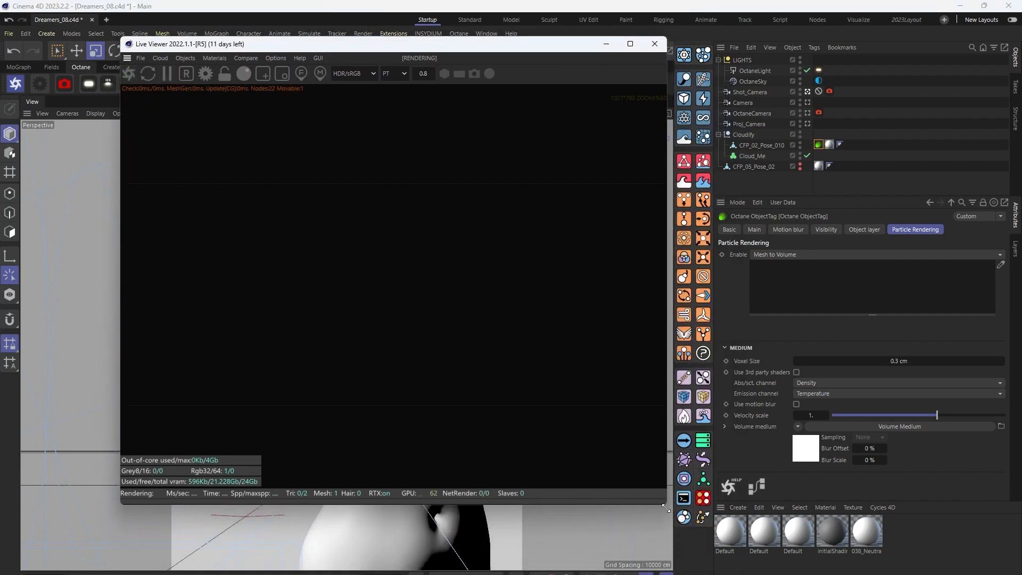
left_click_drag(666, 503, 495, 572)
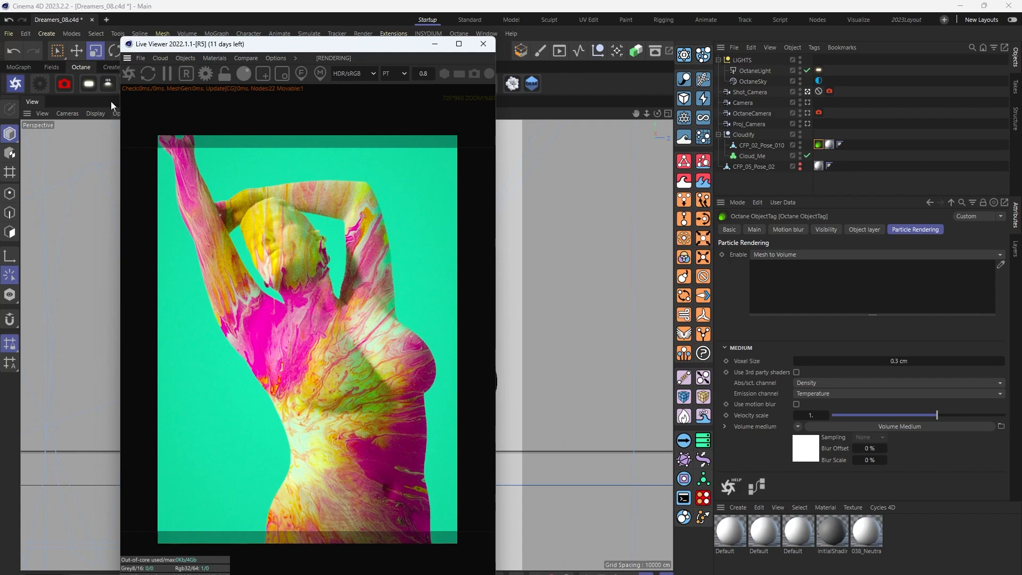
left_click_drag(128, 60, 88, 167)
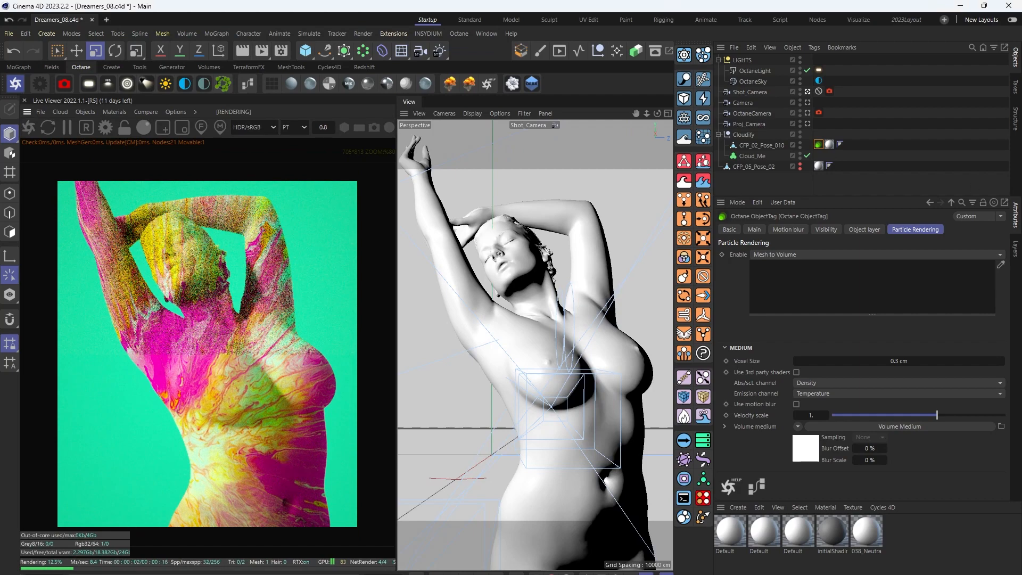
Inspect the shader settings of the Noise node that feeds the Osl Texture before the first MixTexture.
left_click_drag(1021, 80, 601, 60)
scroll(392, 266, "up", 1)
middle_click_drag(393, 266, 636, 303)
scroll(435, 337, "up", 3)
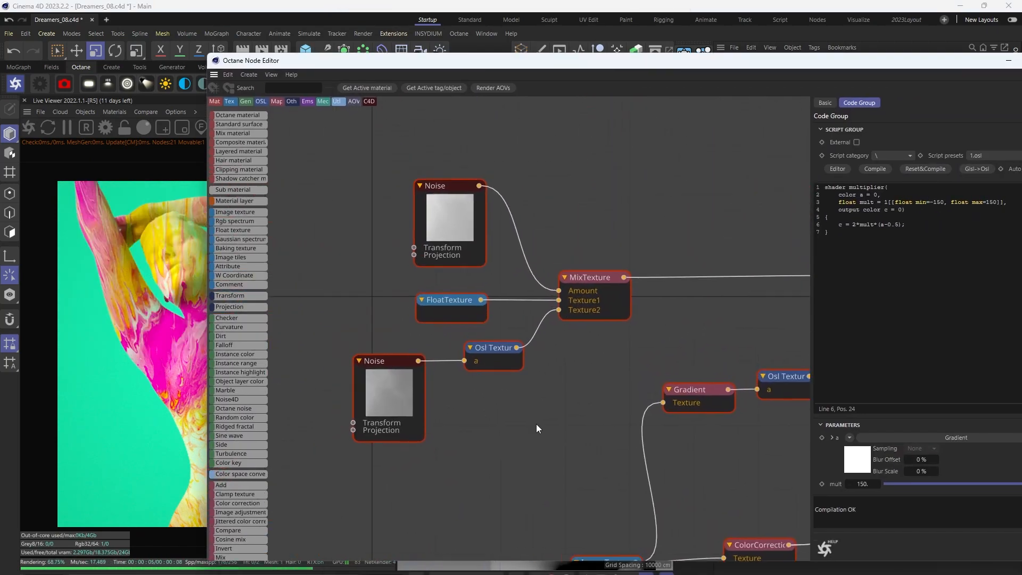
left_click_drag(369, 505, 664, 207)
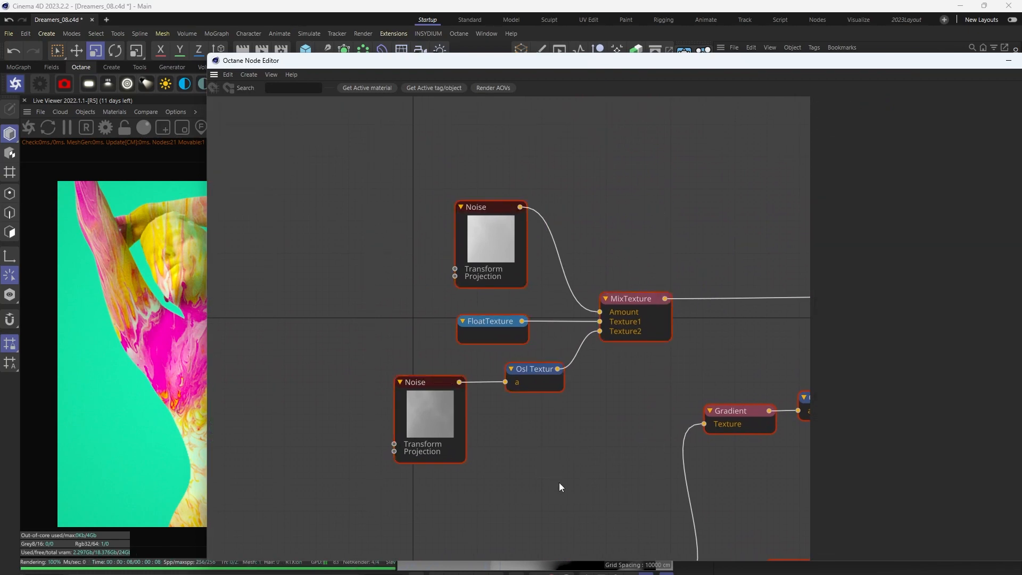
left_click(429, 413)
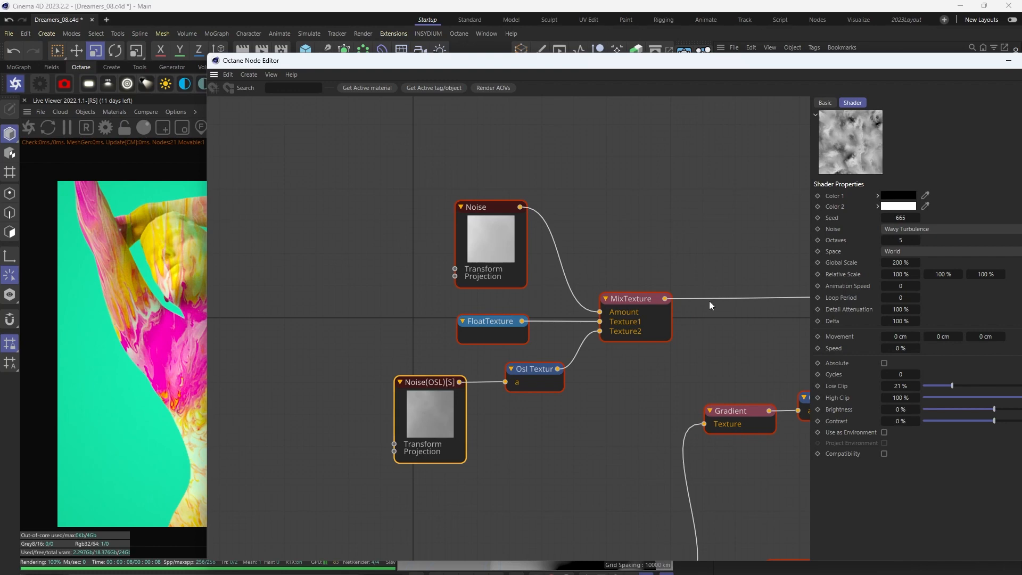
left_click_drag(788, 68, 699, 62)
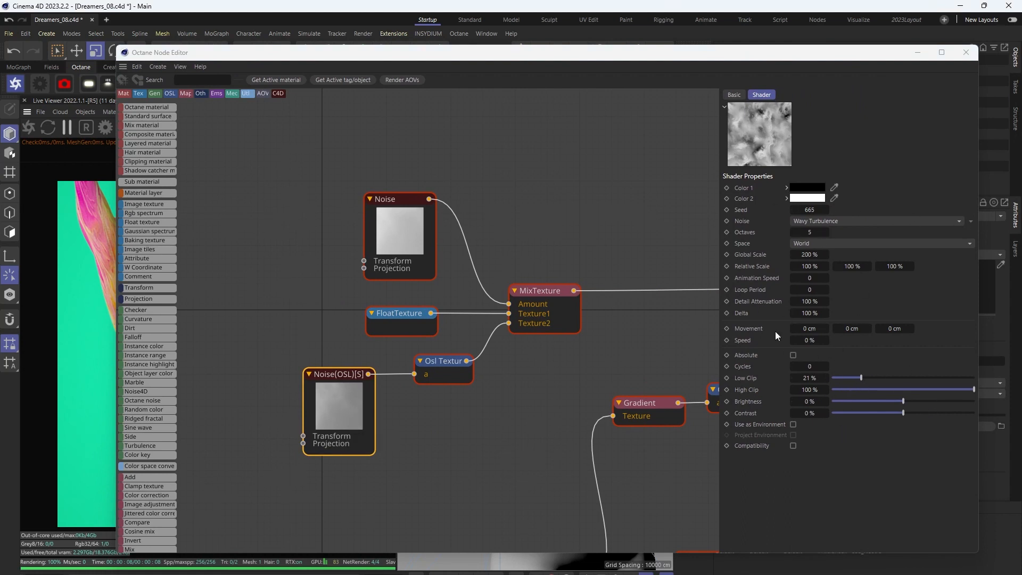
Inspect the Osl Texture script, the FloatTexture value and the Noise that drives the first MixTexture's Amount.
left_click(437, 359)
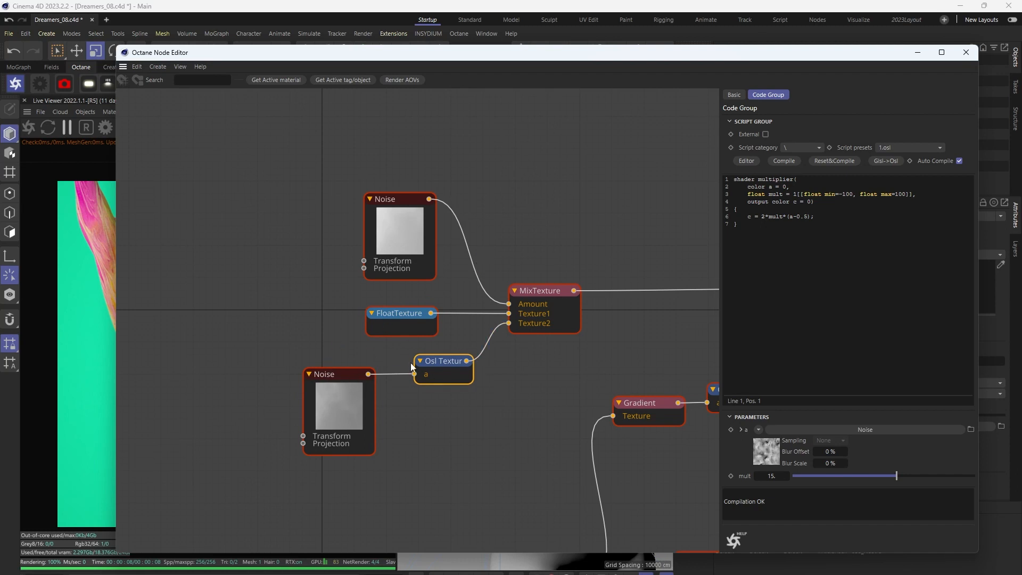
left_click(333, 410)
left_click(427, 361)
left_click(395, 326)
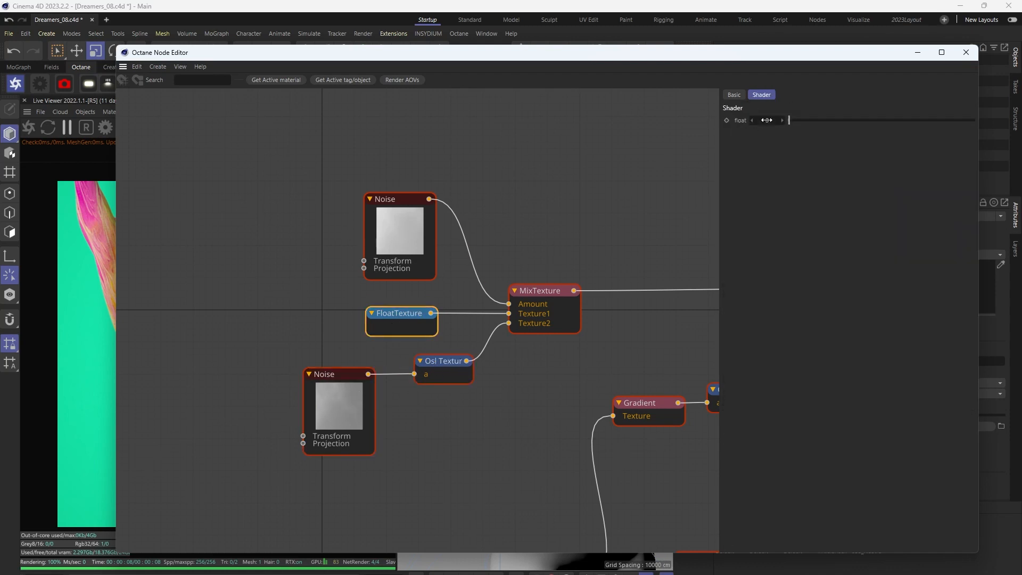
left_click(397, 229)
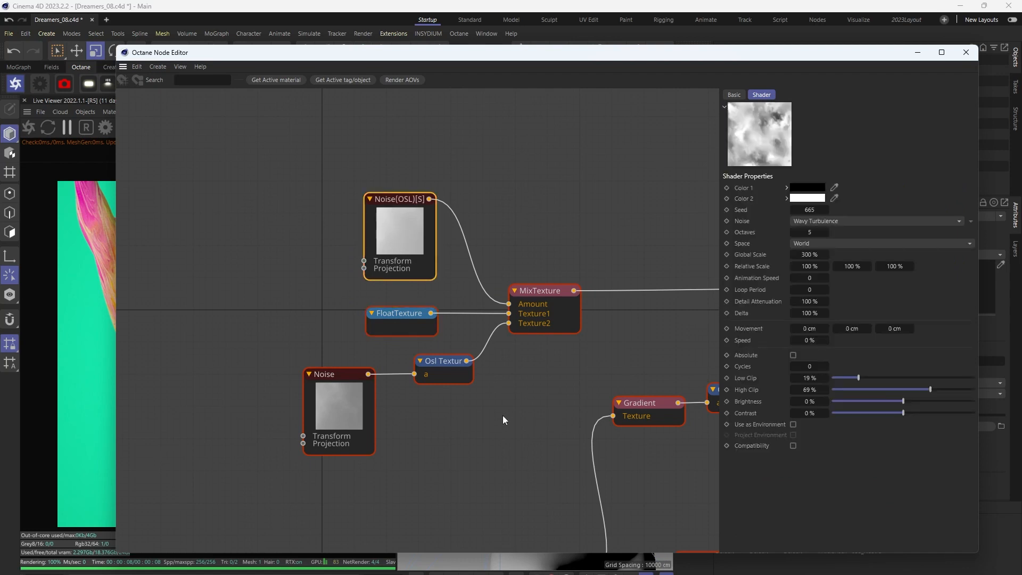
Review each node feeding the first MixTexture's Texture2, Texture1 and Amount inputs once more.
middle_click_drag(502, 416, 382, 395)
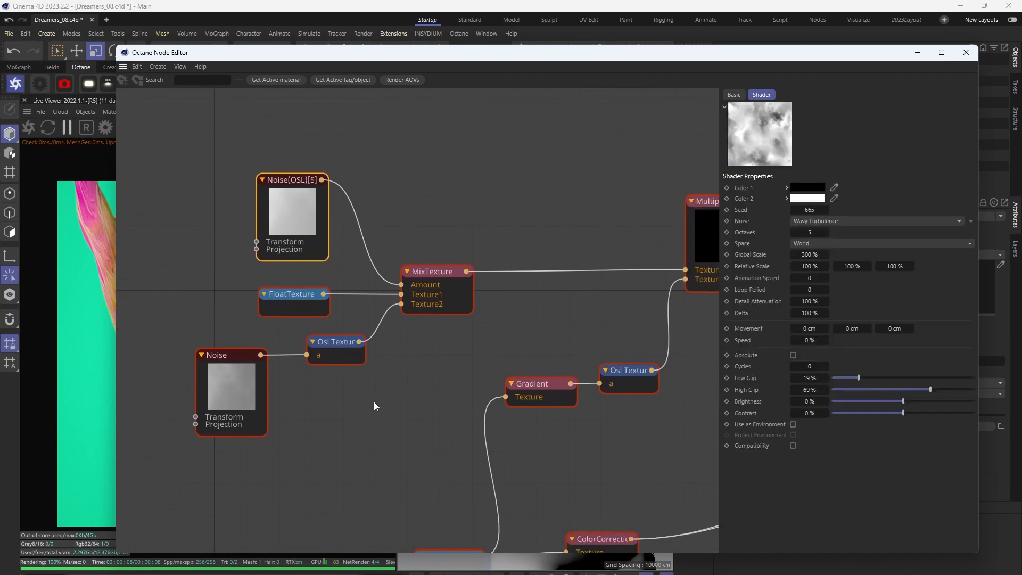
left_click(221, 389)
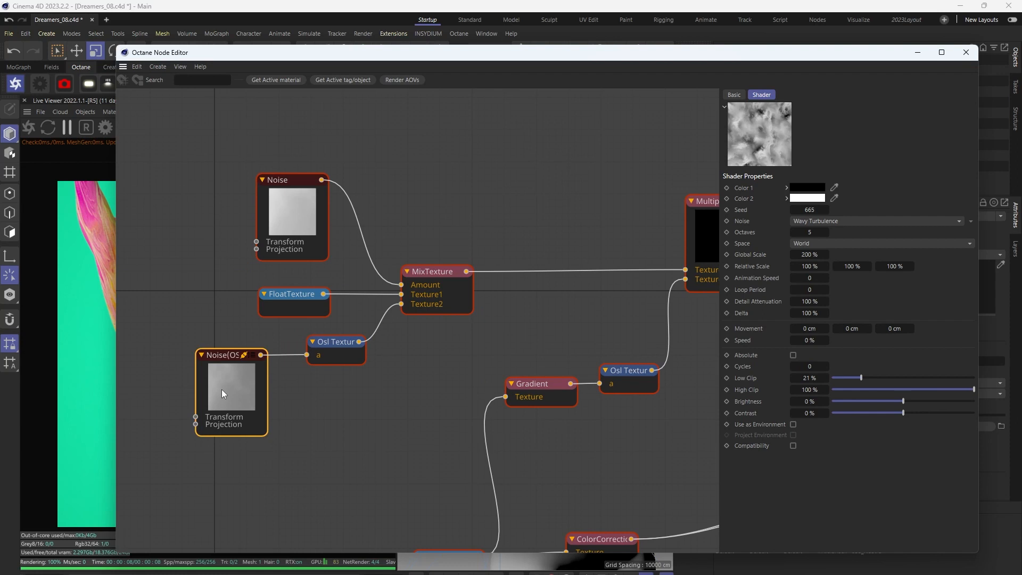
left_click(332, 344)
left_click(296, 310)
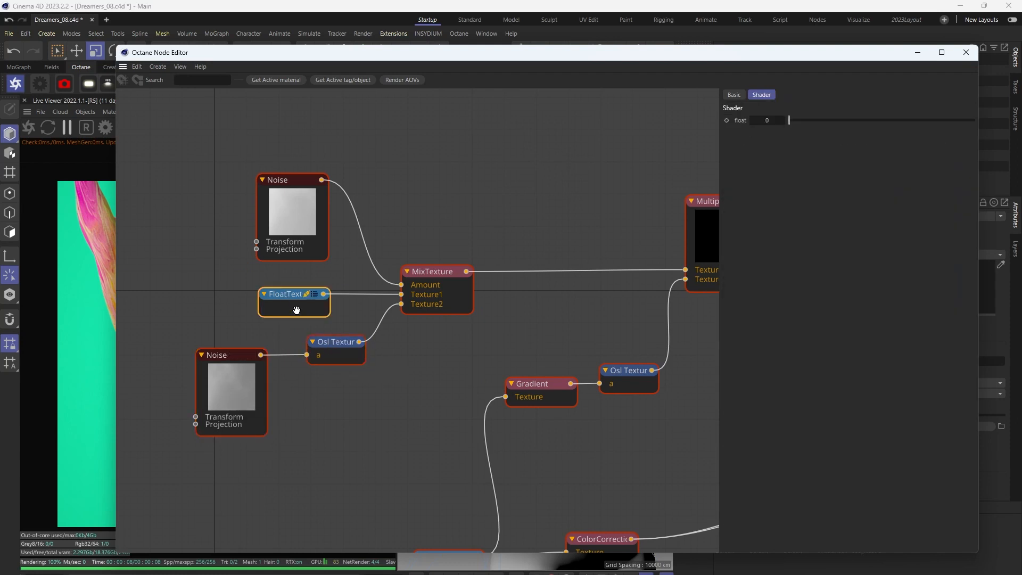
left_click(296, 206)
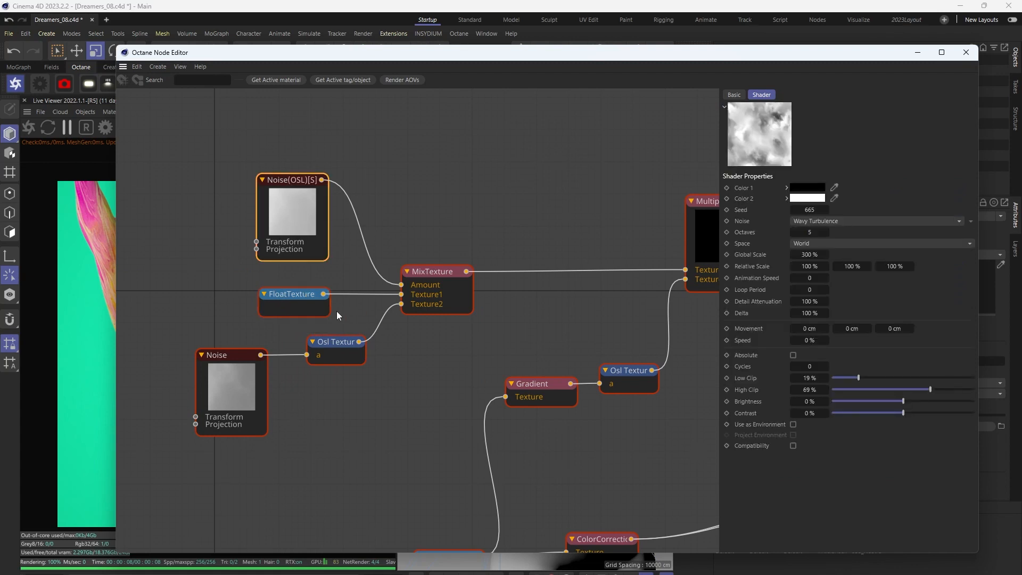
Connect the first MixTexture directly to the Volume Medium's Displacement input and view the updated render.
scroll(382, 260, "down", 3)
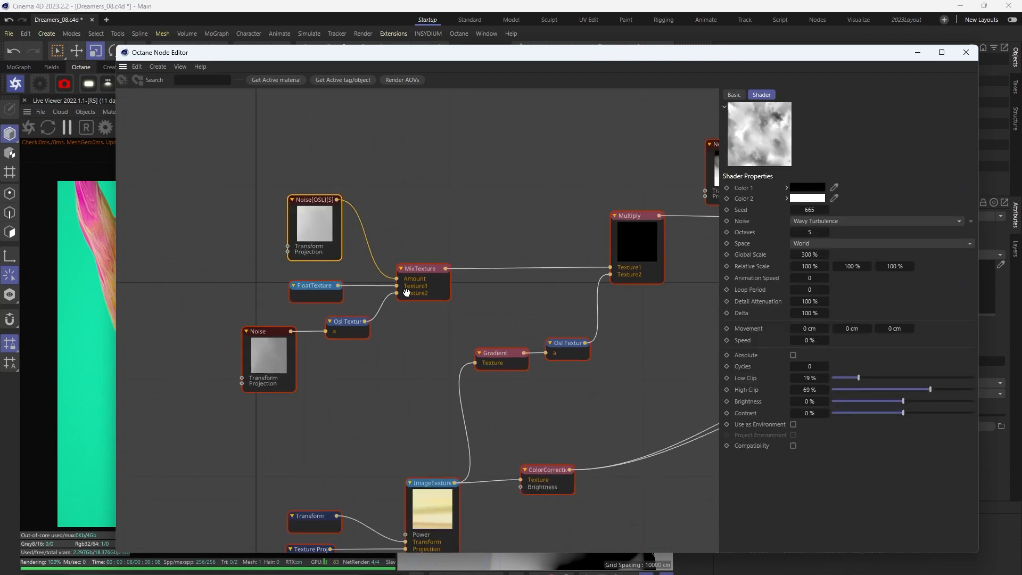
scroll(475, 329, "up", 1)
middle_click_drag(475, 329, 323, 343)
scroll(348, 345, "down", 2)
scroll(497, 372, "up", 1)
middle_click_drag(498, 372, 483, 324)
scroll(392, 343, "up", 1)
scroll(614, 275, "down", 2)
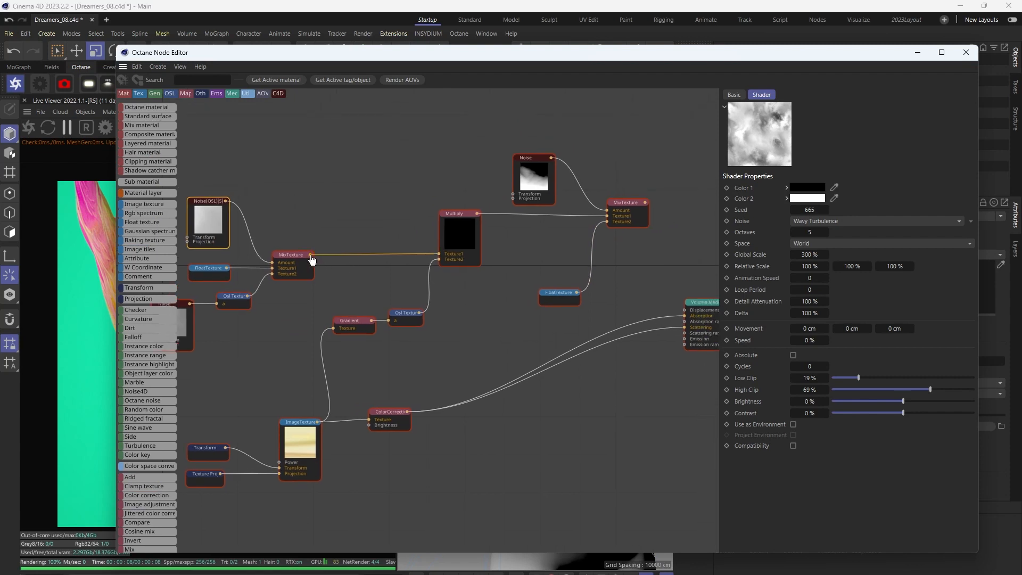
left_click_drag(311, 259, 686, 313)
left_click_drag(252, 57, 1021, 136)
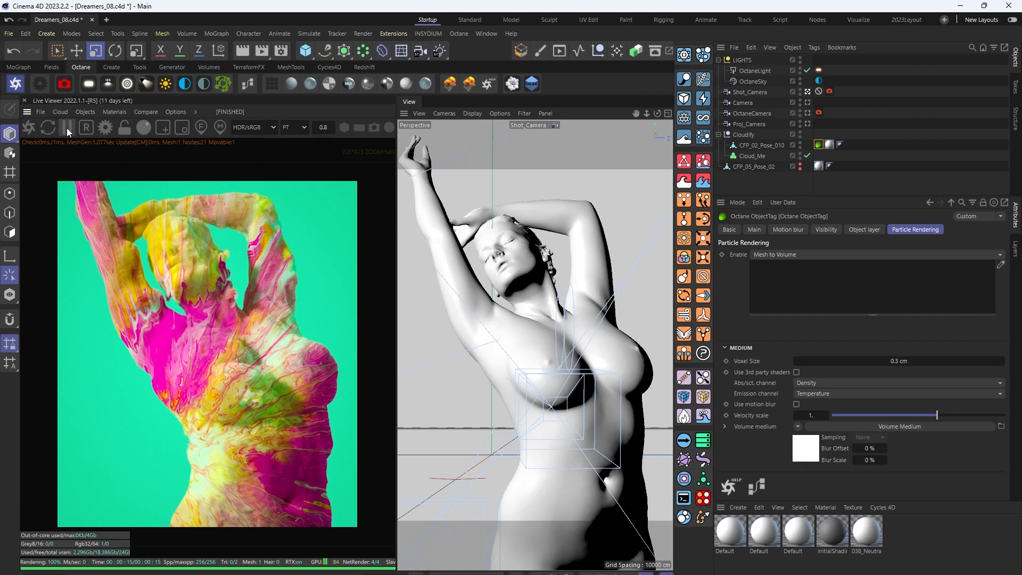
Examine how the first MixTexture and the Gradient's Osl Texture feed the Multiply node.
left_click_drag(1021, 106, 341, 62)
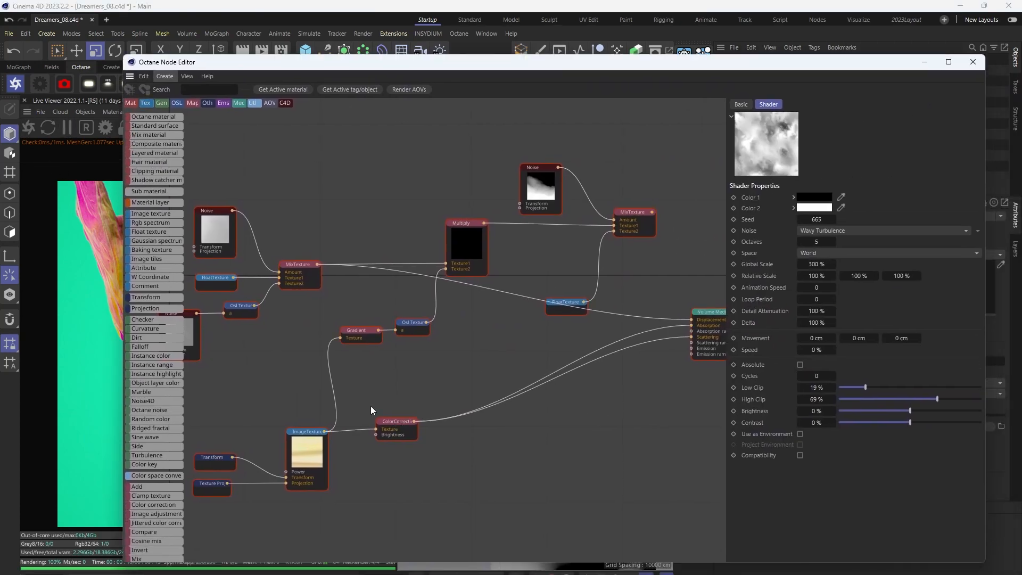
middle_click_drag(288, 349, 366, 336)
scroll(554, 290, "up", 3)
middle_click_drag(524, 311, 488, 363)
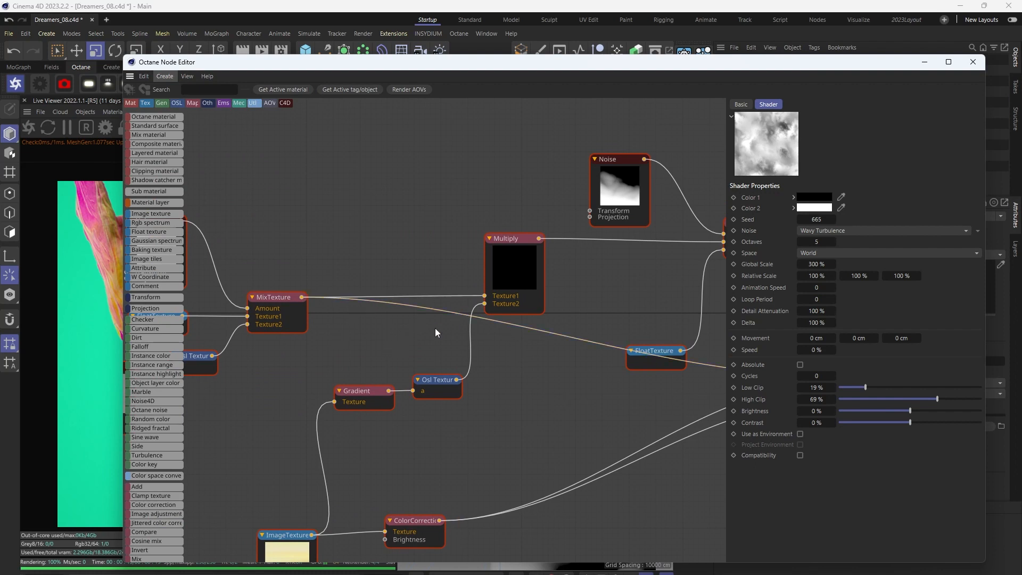
middle_click_drag(411, 337, 476, 301)
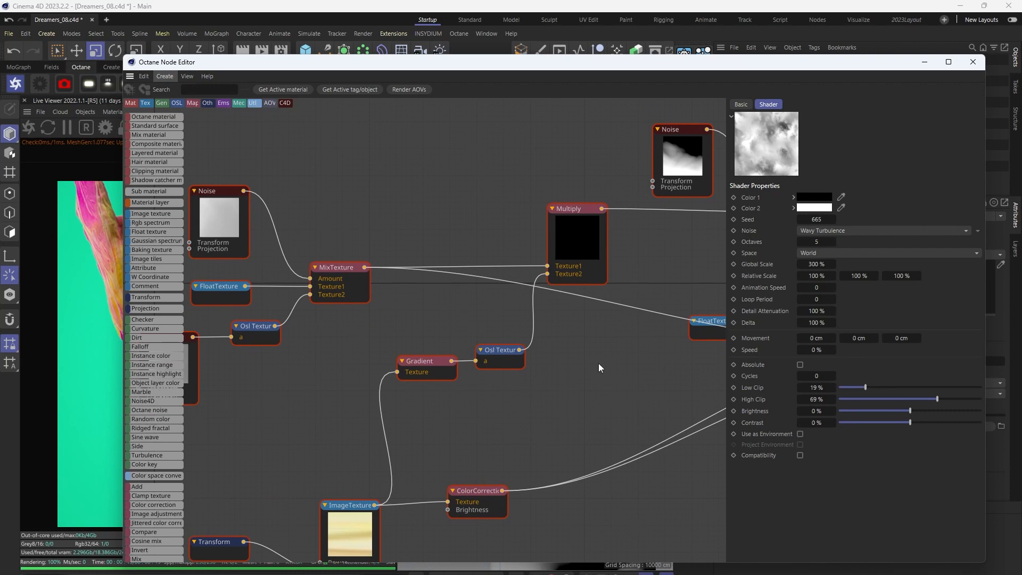
middle_click_drag(599, 363, 580, 390)
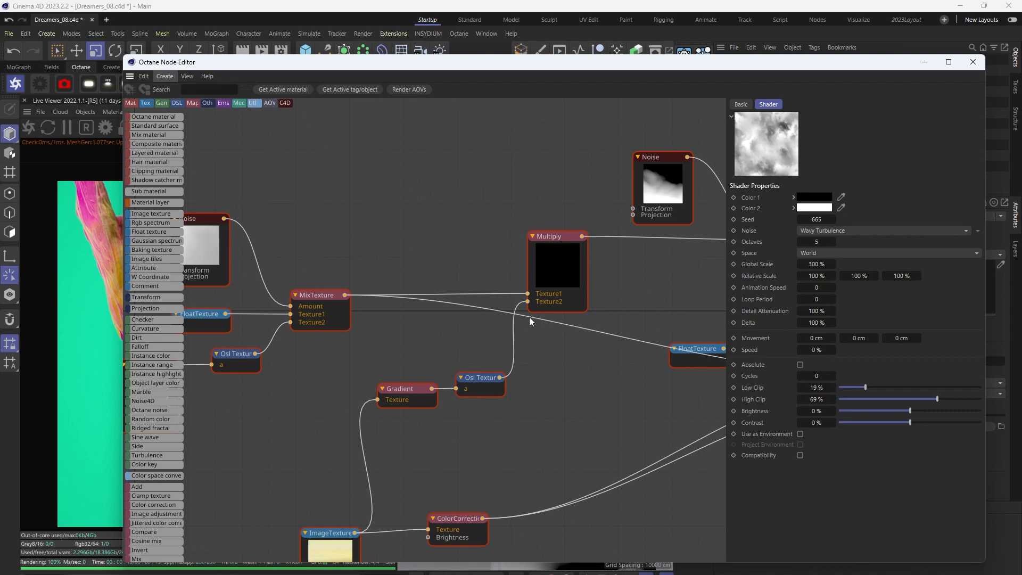
Connect the Multiply node directly to the Volume Medium's Displacement input and view the updated render.
middle_click_drag(395, 354, 537, 323)
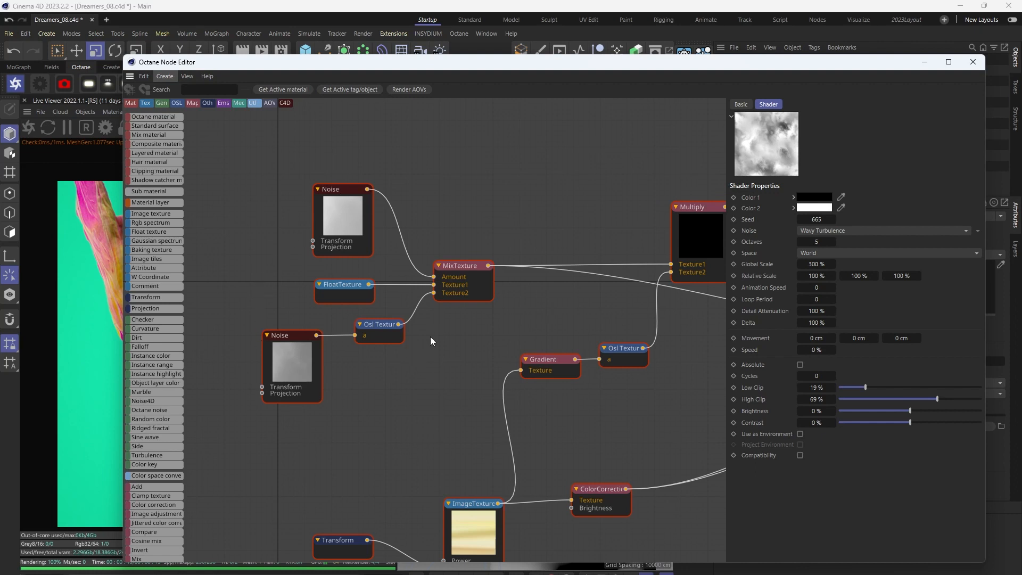
middle_click_drag(552, 335, 466, 243)
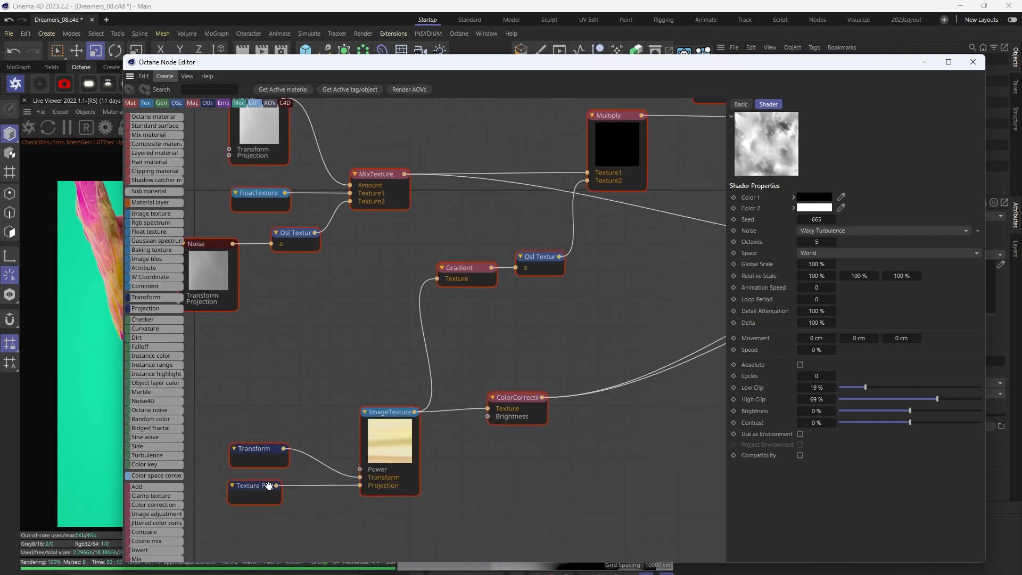
middle_click_drag(607, 261, 531, 432)
scroll(555, 394, "down", 1)
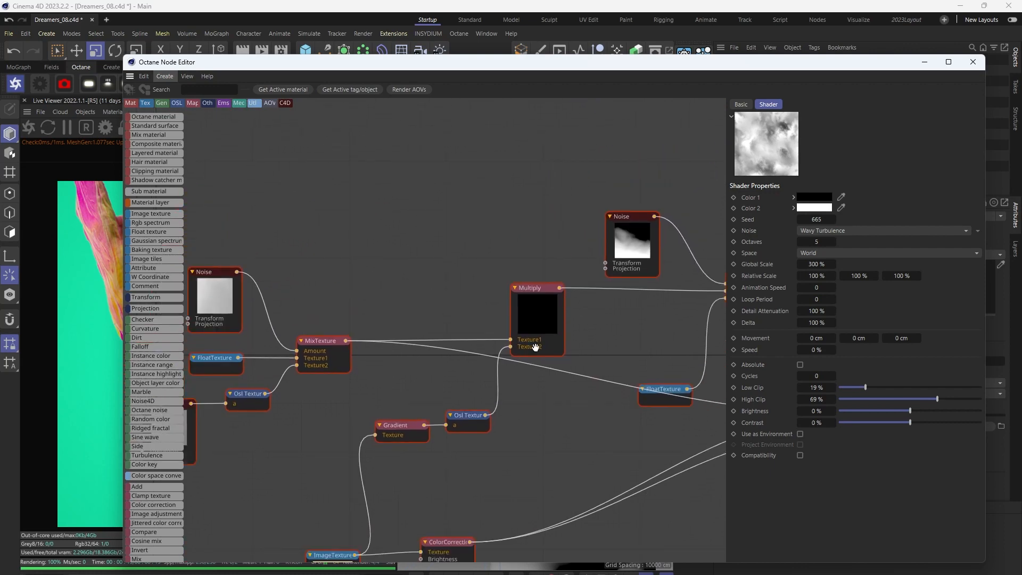
middle_click_drag(608, 334, 424, 288)
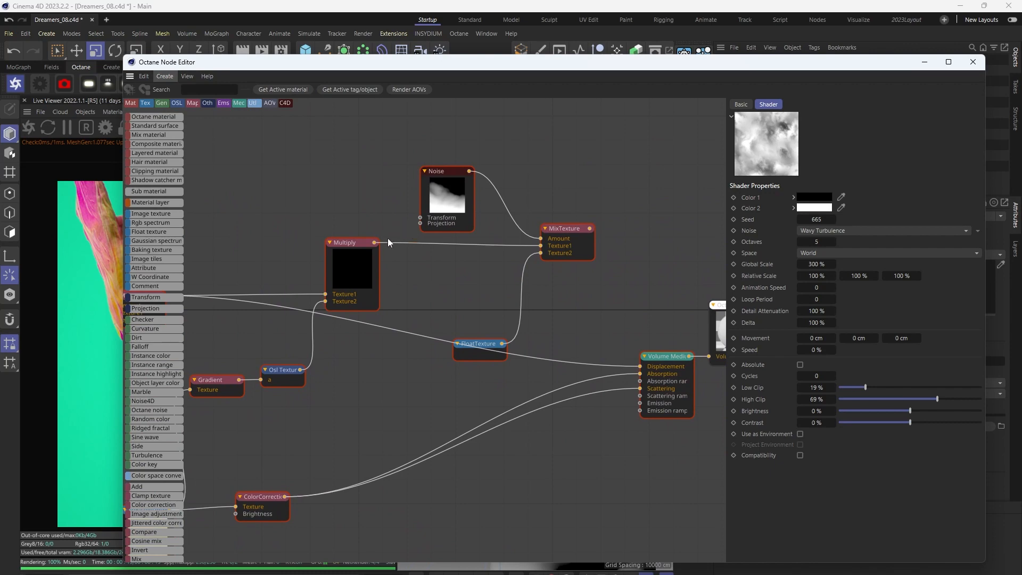
left_click_drag(375, 243, 641, 367)
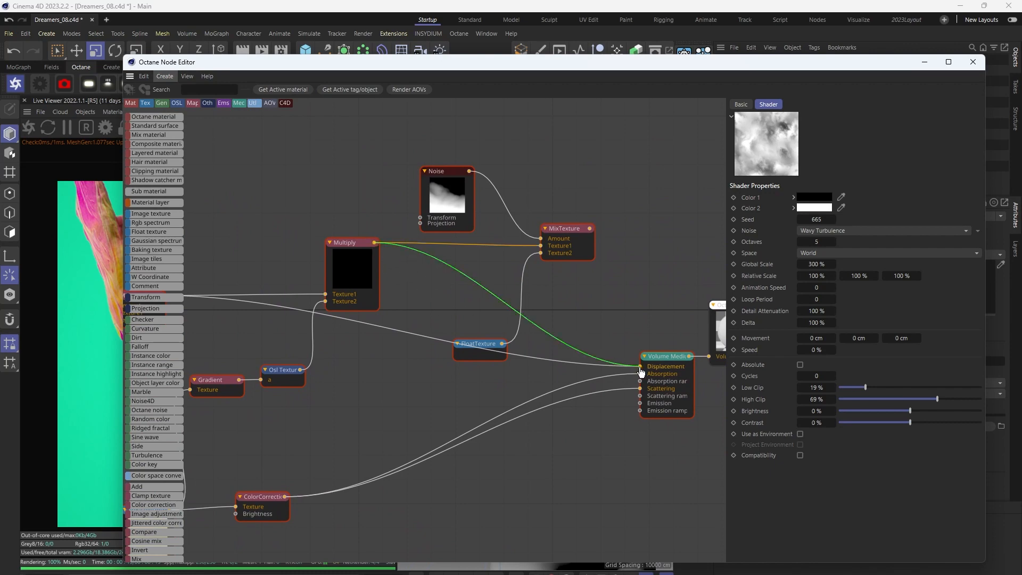
left_click(165, 76)
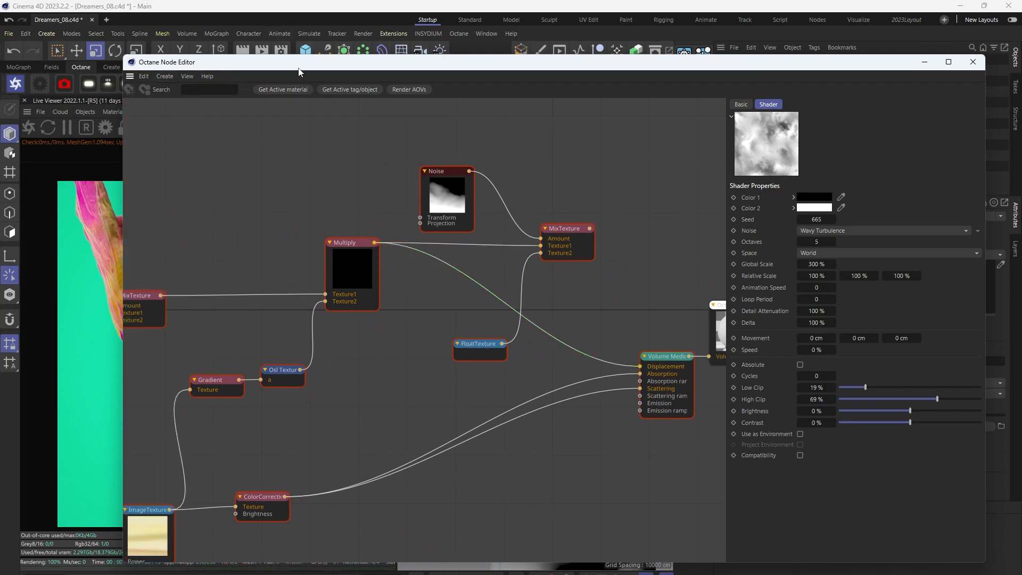
left_click_drag(299, 72, 1021, 110)
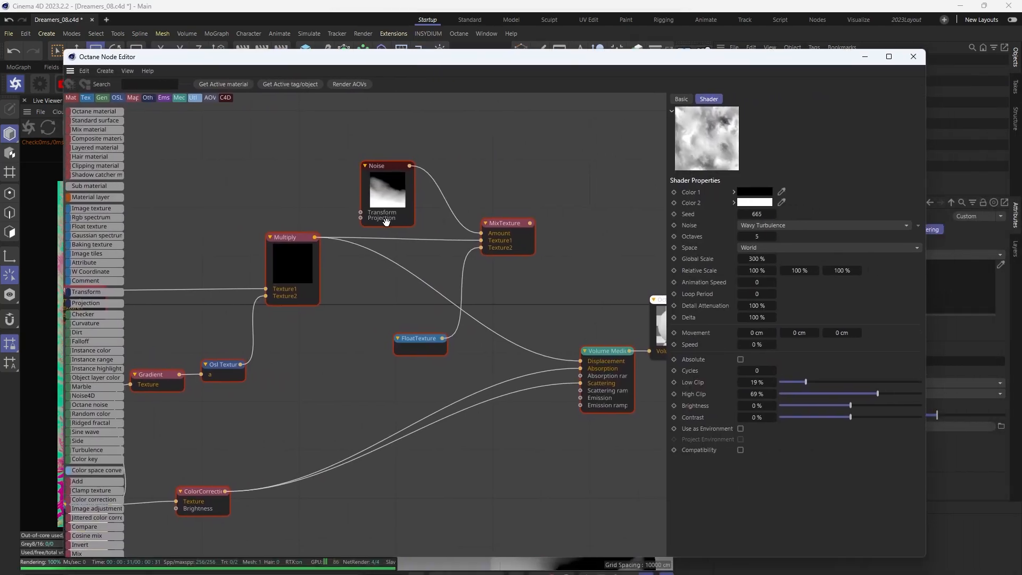
Trace the graph through Multiply to the second MixTexture, inspecting its FloatTexture and Multiply inputs and comparing them with the render.
middle_click_drag(373, 307, 498, 309)
scroll(498, 308, "down", 1)
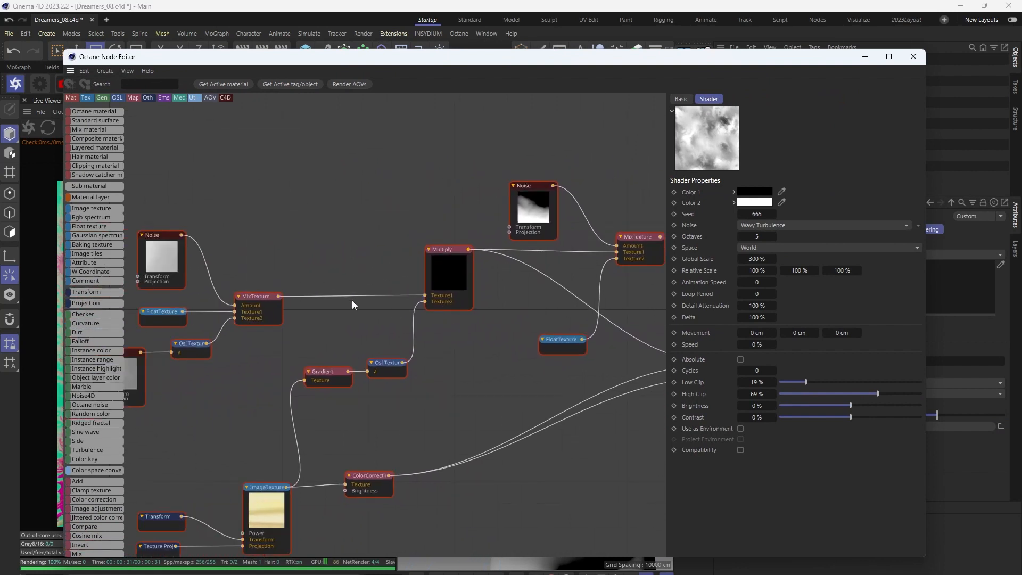
middle_click_drag(282, 328, 323, 282)
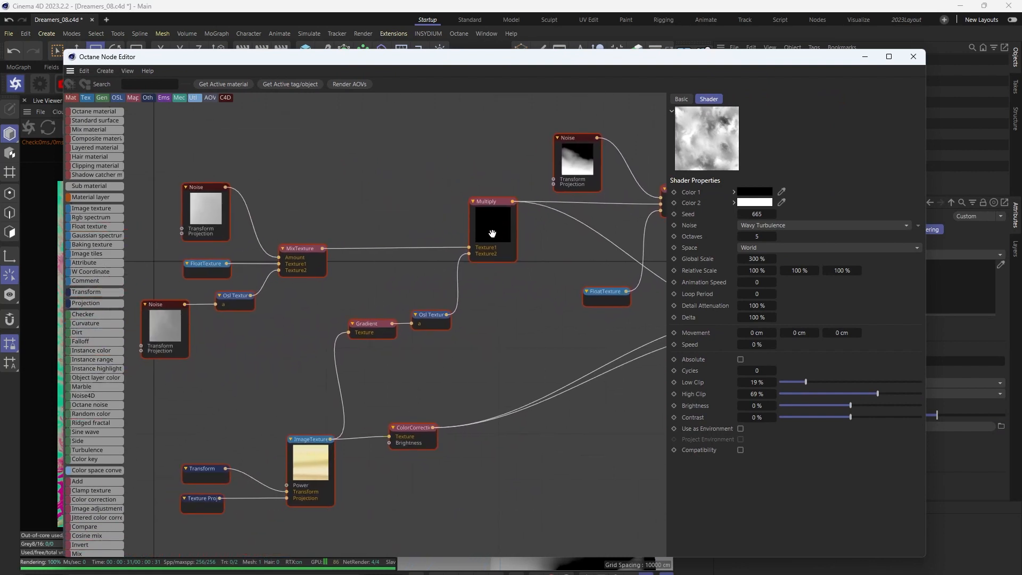
middle_click_drag(550, 262, 316, 375)
scroll(337, 375, "up", 3)
scroll(315, 375, "down", 1)
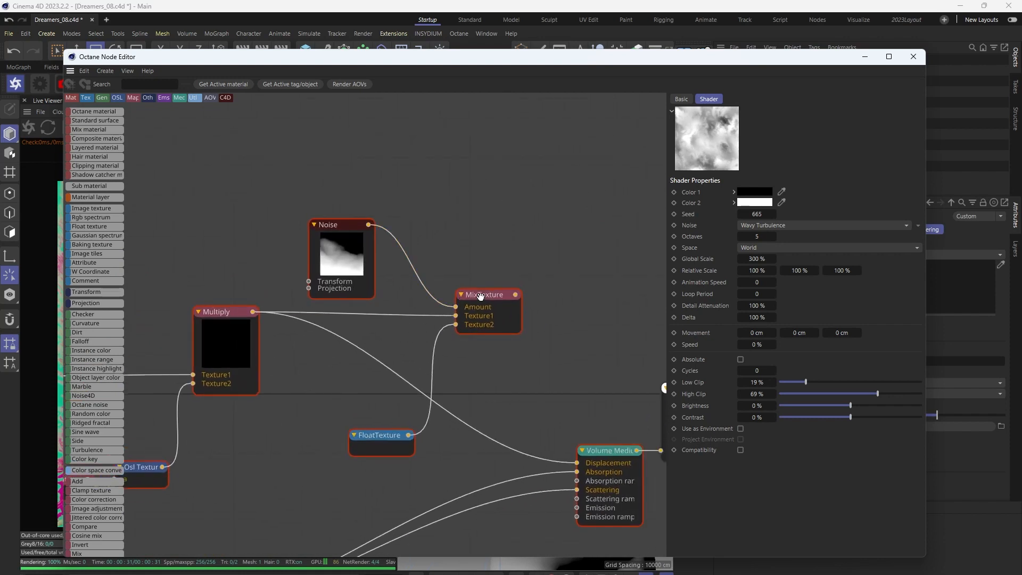
left_click_drag(377, 437, 318, 421)
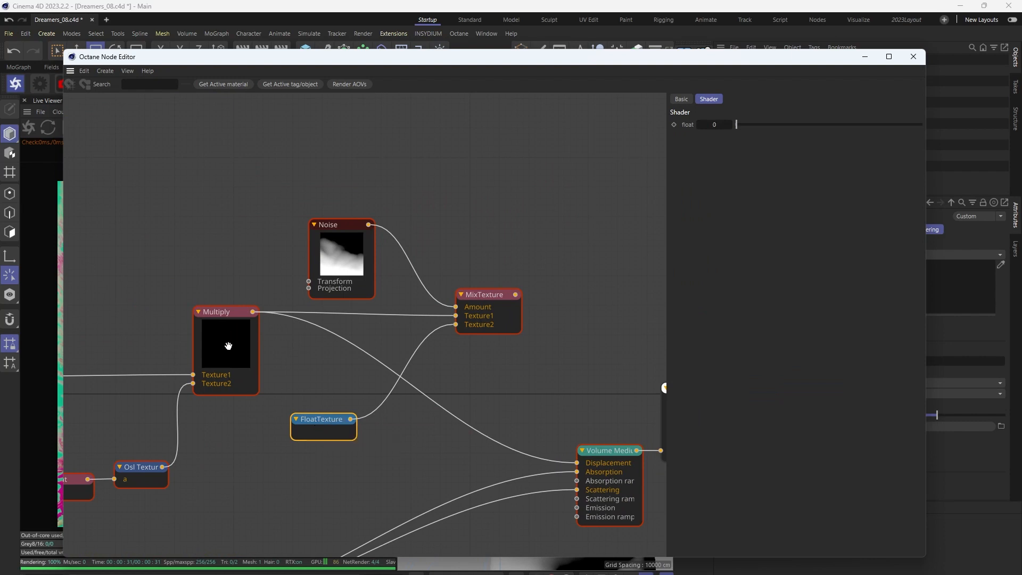
left_click(230, 310)
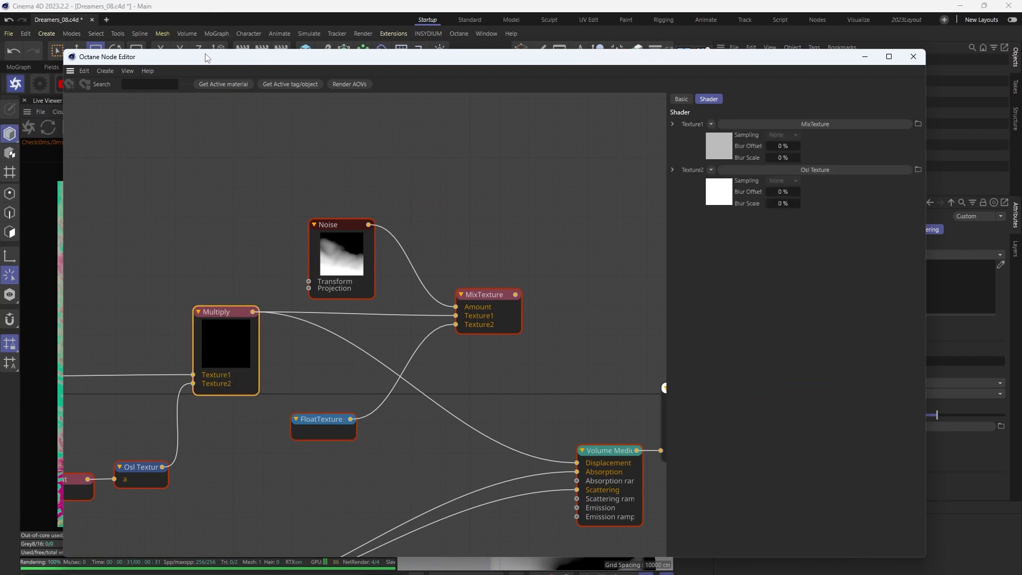
left_click_drag(208, 57, 517, 87)
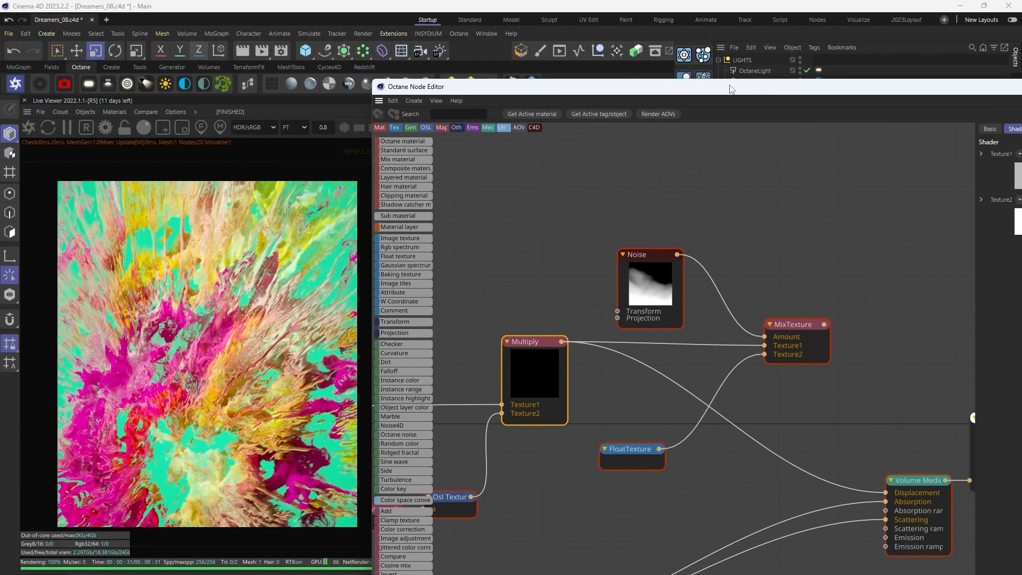
left_click_drag(731, 88, 469, 53)
Inspect the Naki Noise driving the second MixTexture's Amount and move its node higher above the Multiply node.
left_click(394, 239)
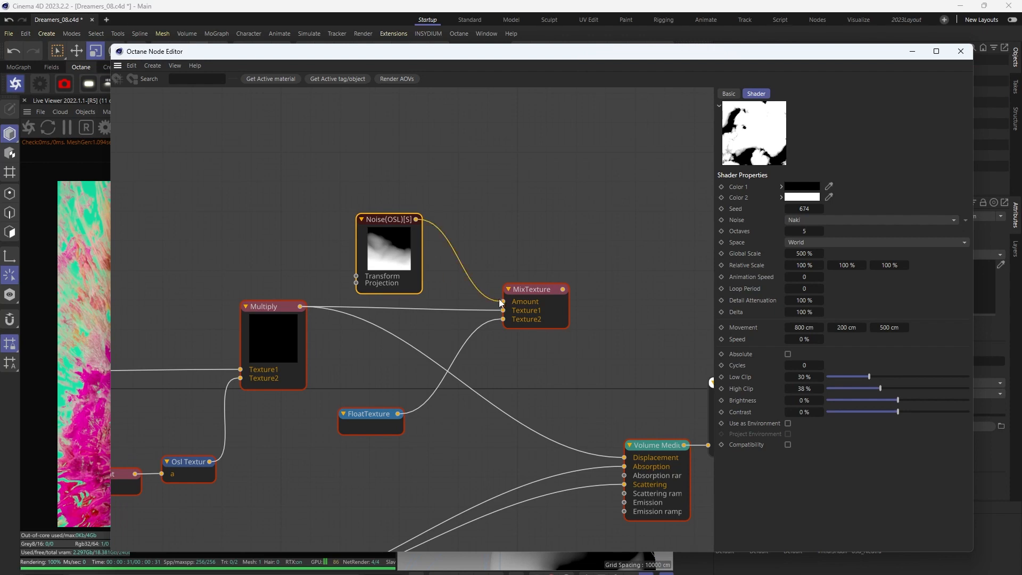
left_click_drag(404, 258, 402, 242)
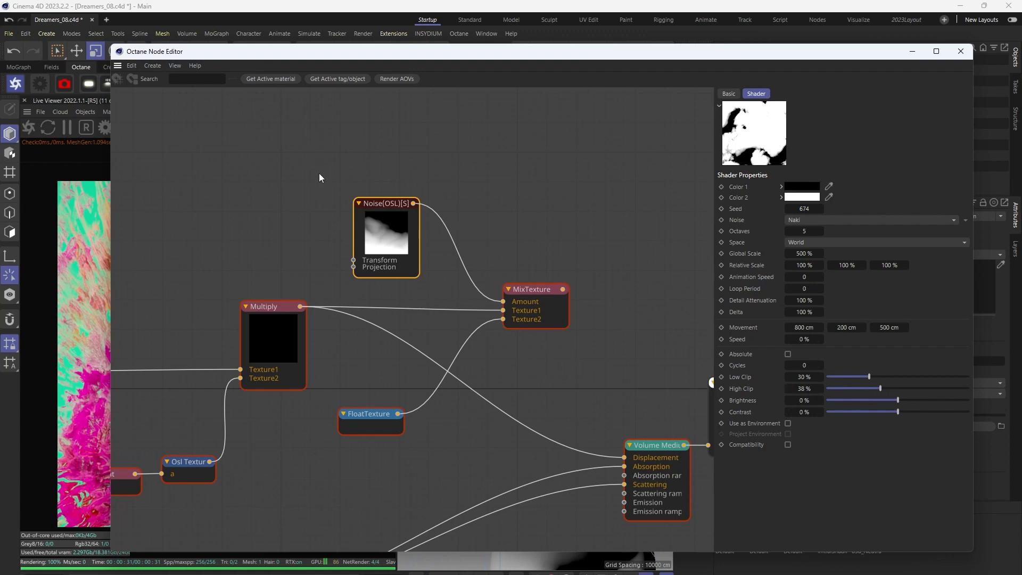
left_click_drag(374, 219, 362, 214)
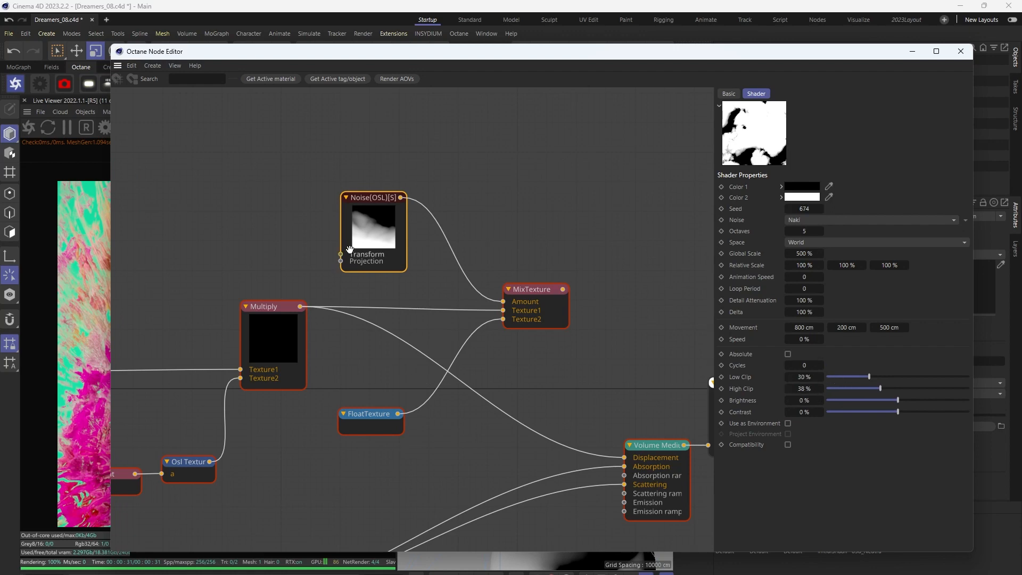
left_click_drag(369, 241, 366, 217)
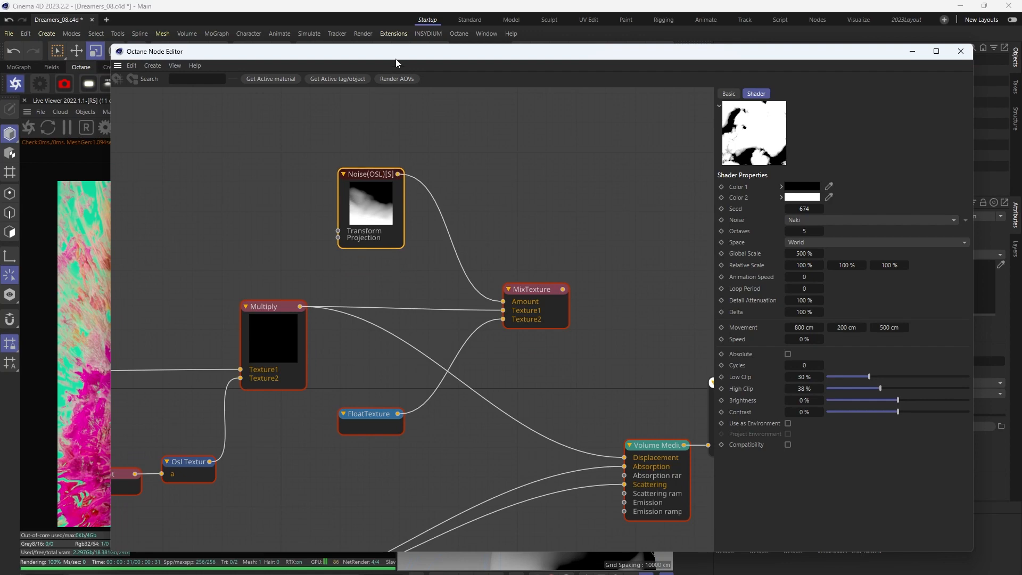
left_click_drag(396, 60, 459, 83)
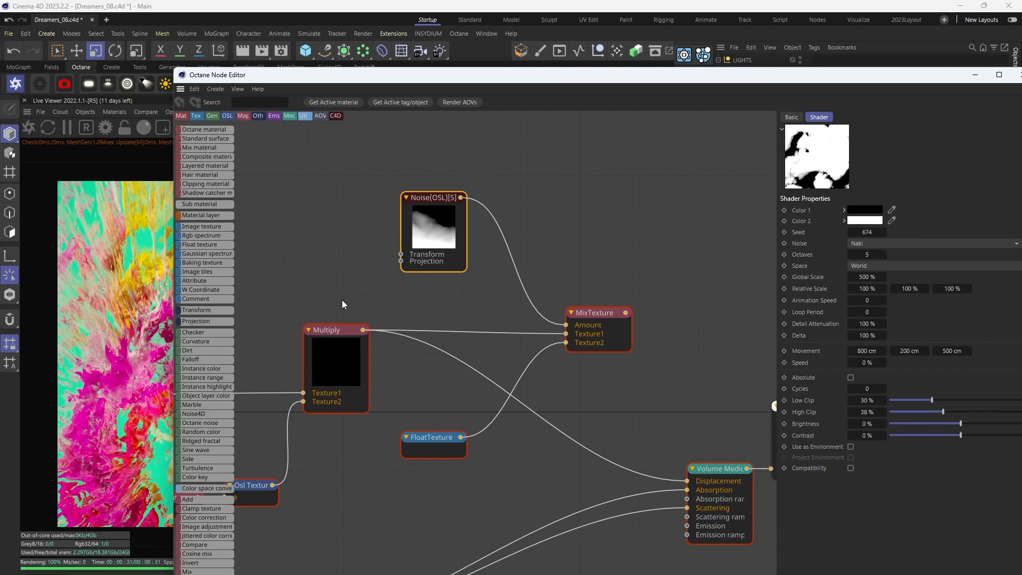
Review the Multiply, FloatTexture and Noise inputs of the second MixTexture again, slightly repositioning the FloatTexture and Noise nodes.
left_click(322, 353)
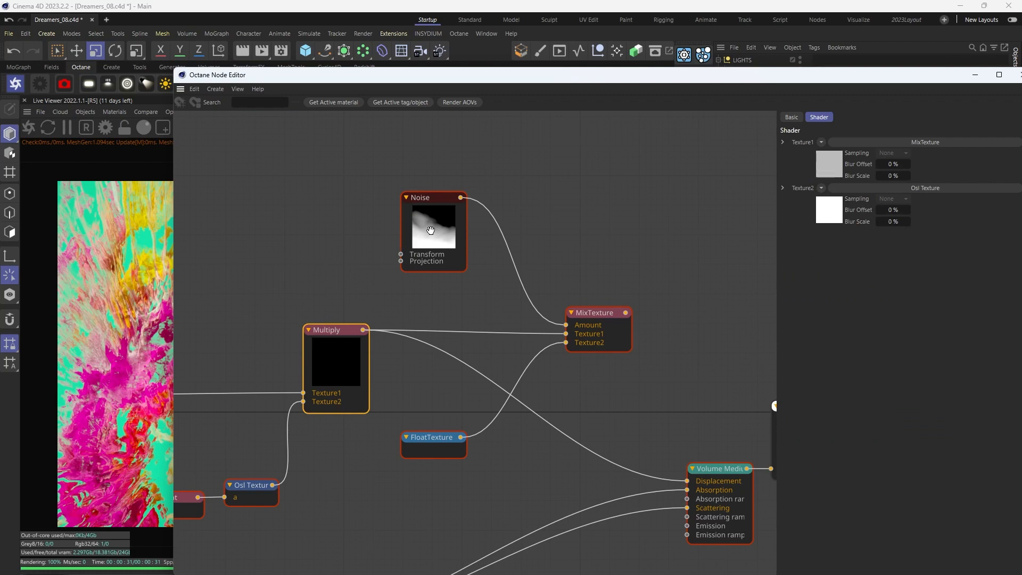
left_click_drag(431, 438, 431, 417)
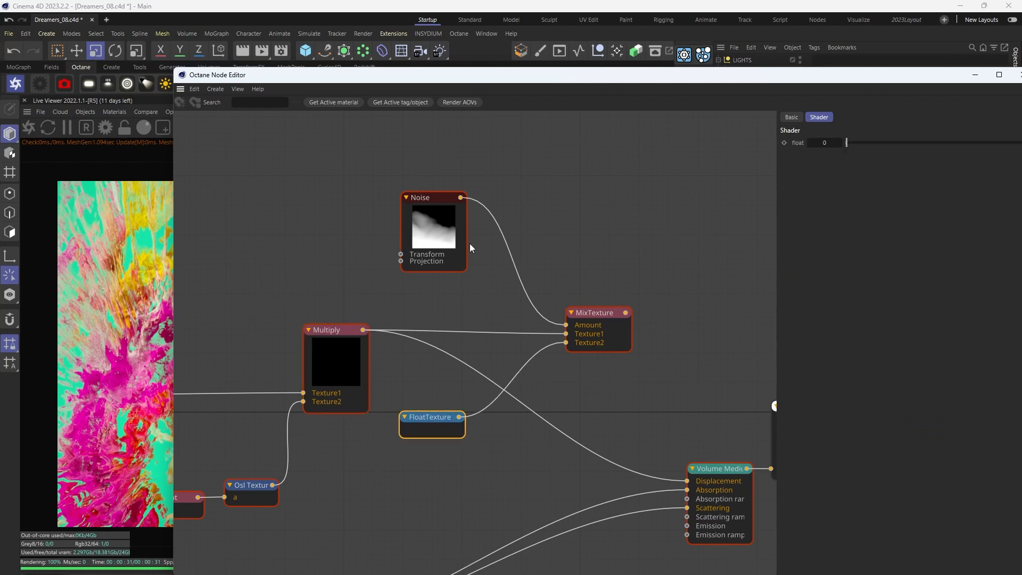
left_click_drag(434, 224, 415, 215)
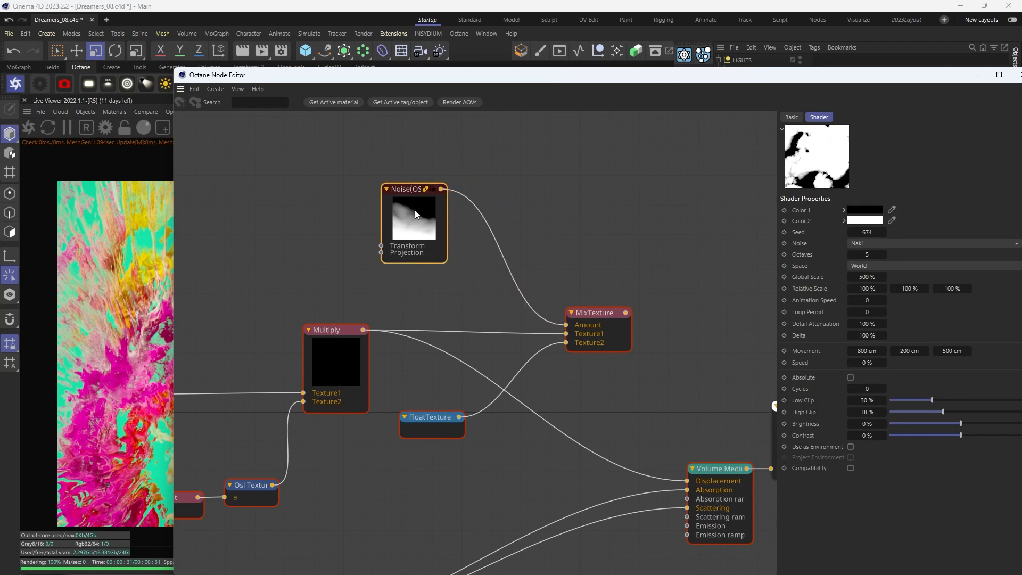
Connect the second MixTexture to the Volume Medium's Displacement input and view the updated render.
middle_click_drag(670, 420, 593, 301)
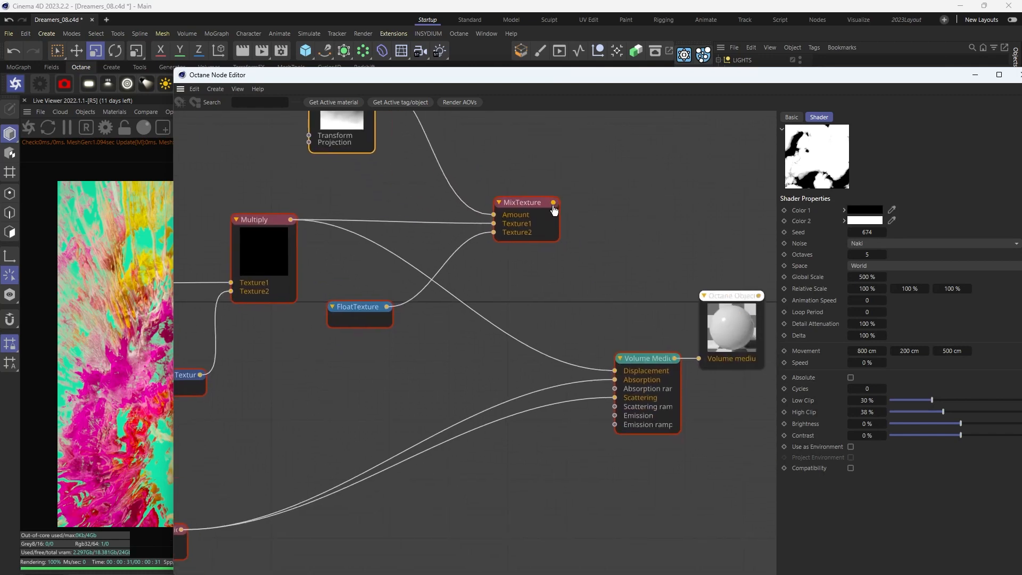
left_click_drag(554, 203, 614, 372)
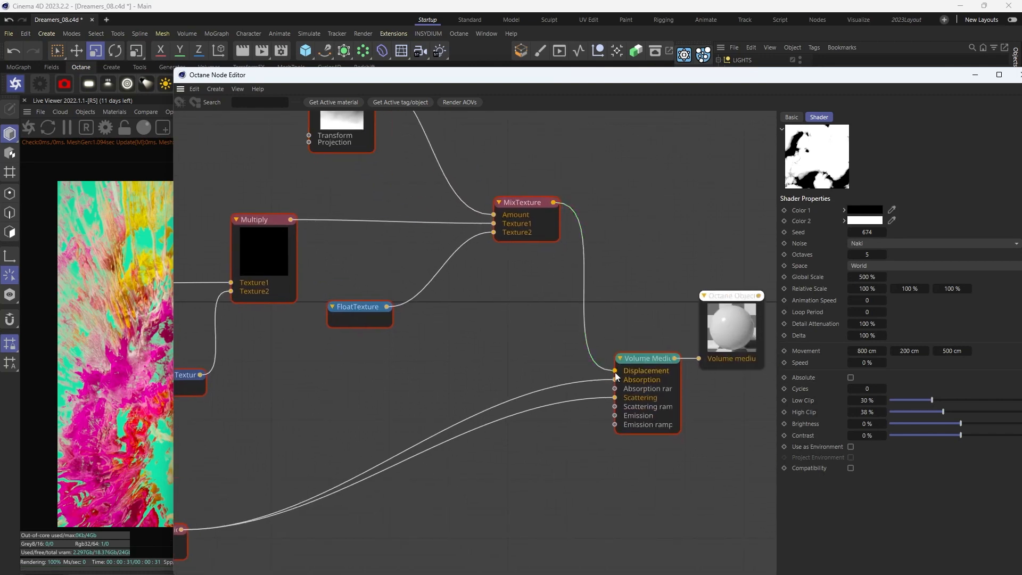
left_click_drag(349, 74, 1021, 95)
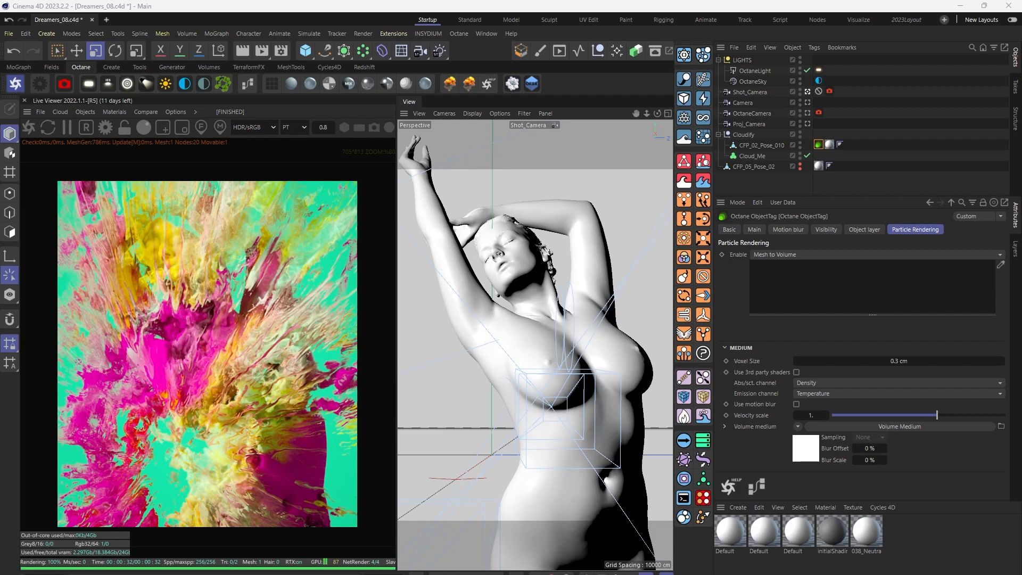
Bring the node graph back into view and move the FloatTexture closer to the second MixTexture's Texture2 input.
left_click_drag(1021, 121, 386, 65)
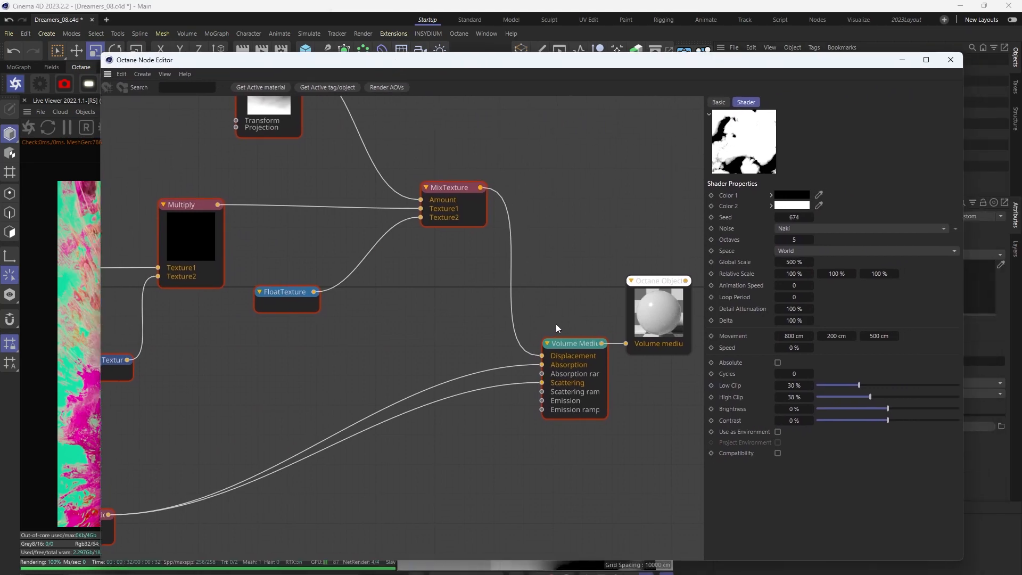
scroll(556, 325, "down", 2)
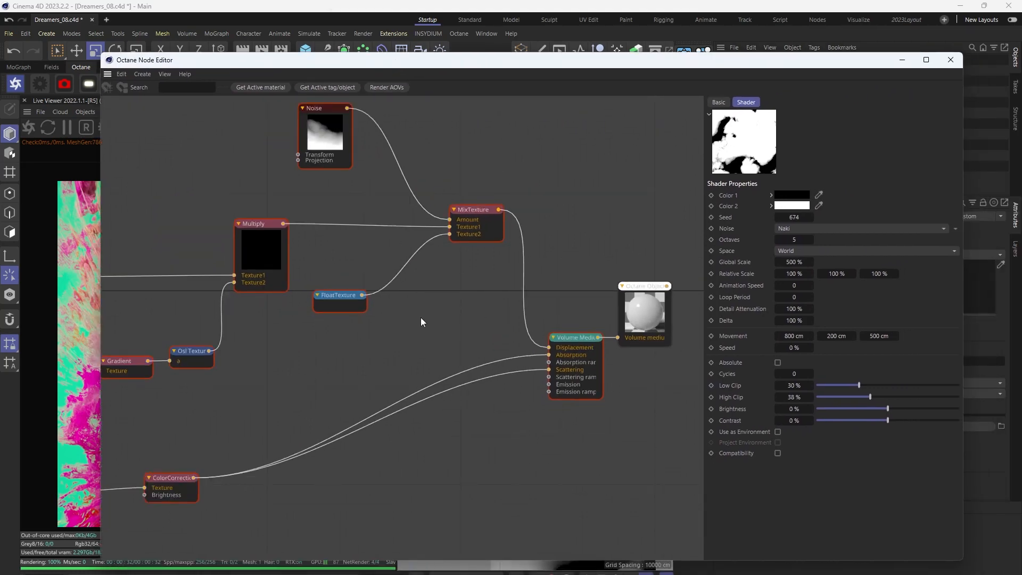
middle_click_drag(421, 322, 483, 357)
left_click_drag(448, 330, 511, 301)
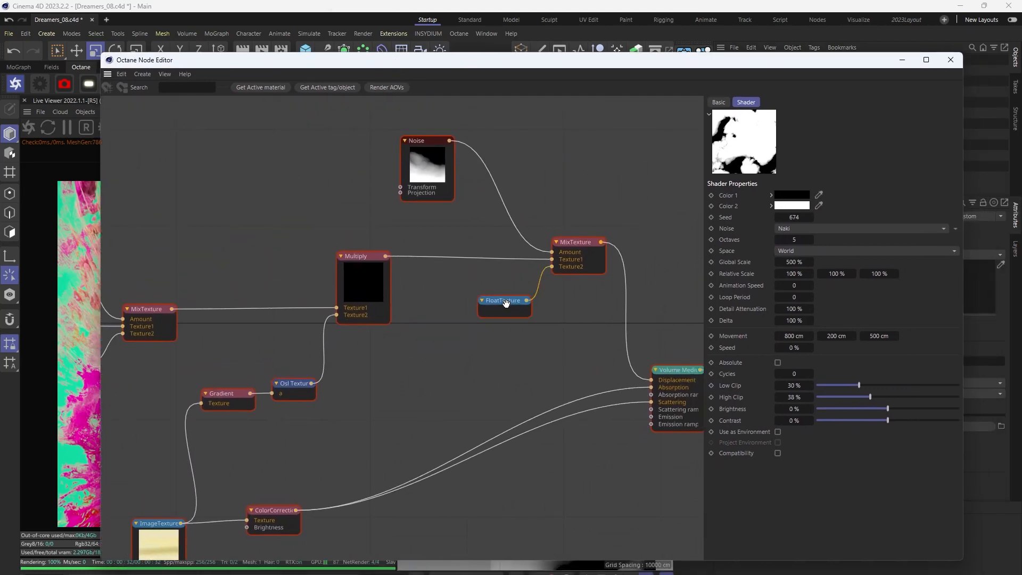
Review the whole graph, from the Noise and ImageTexture branches through Multiply and the second MixTexture to the Volume Medium.
middle_click_drag(356, 341, 423, 341)
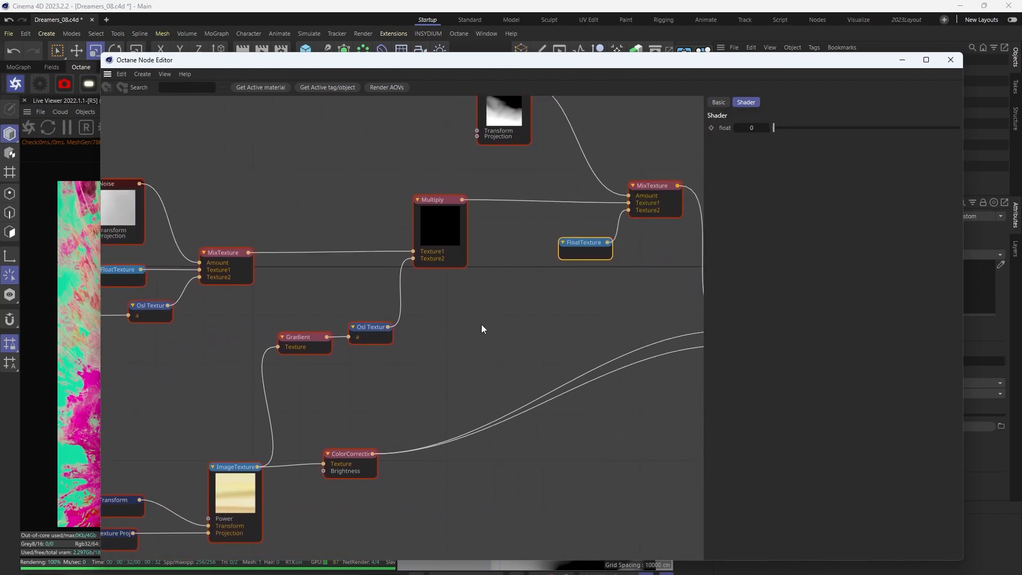
middle_click_drag(482, 325, 435, 360)
scroll(543, 305, "down", 3)
scroll(543, 305, "up", 1)
scroll(557, 296, "down", 1)
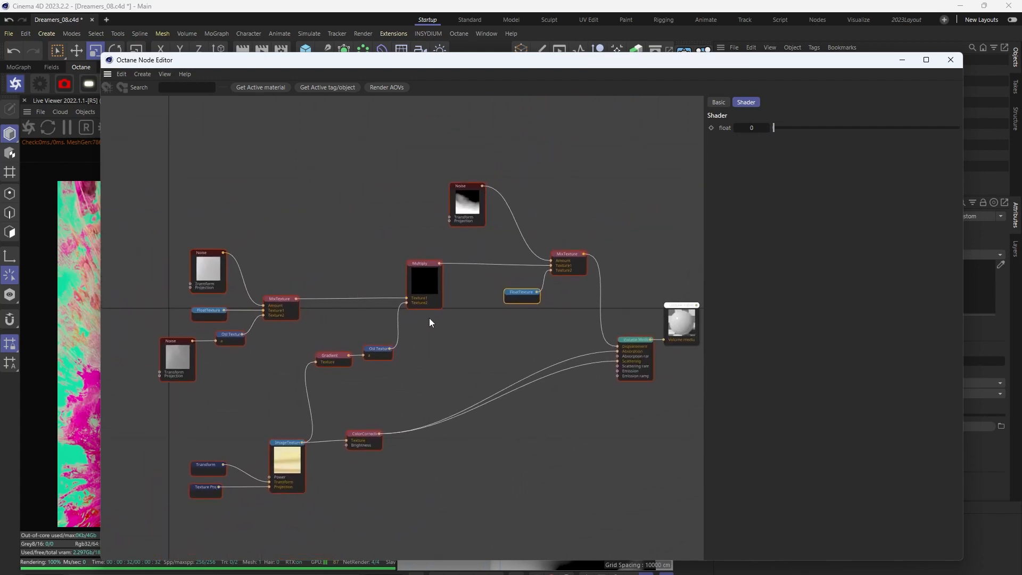
scroll(478, 349, "up", 1)
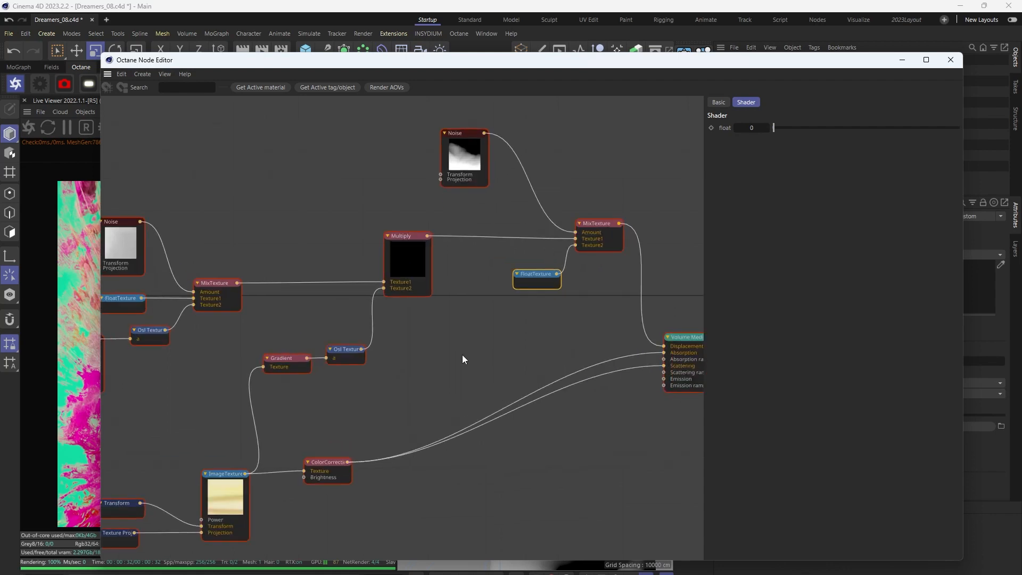
middle_click_drag(406, 342, 445, 363)
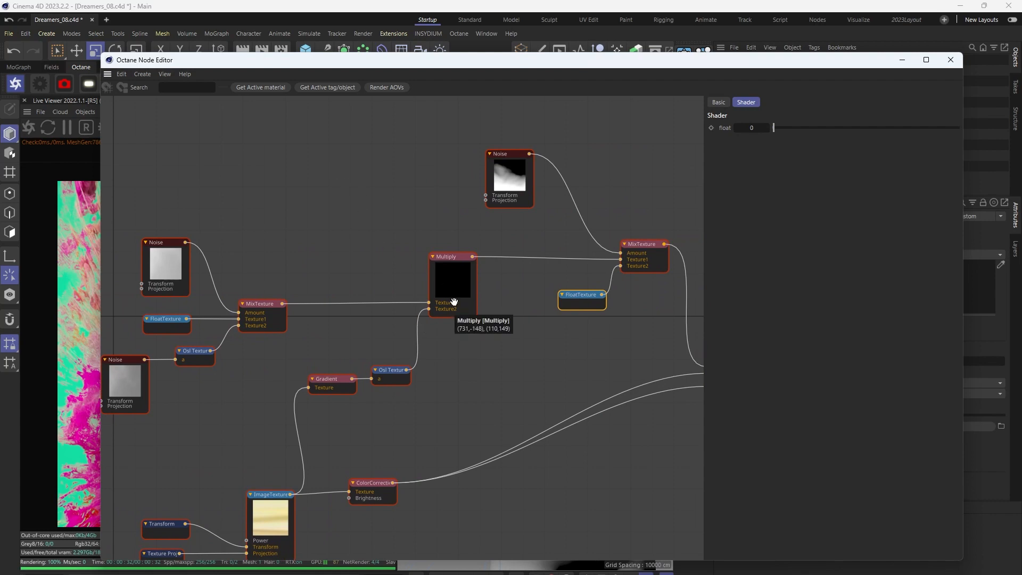
middle_click_drag(349, 258, 401, 285)
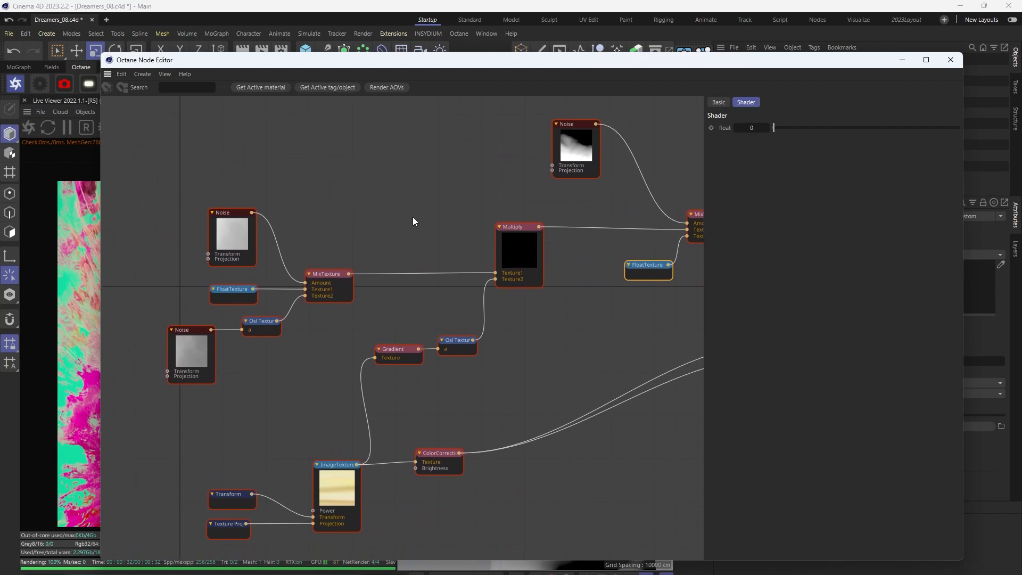
middle_click_drag(413, 227, 312, 290)
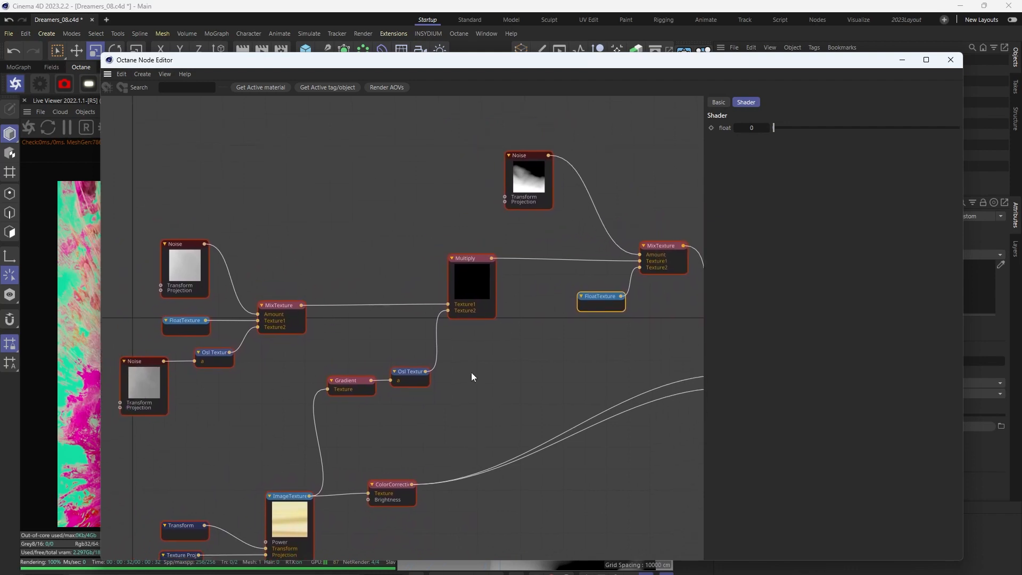
middle_click_drag(550, 381, 493, 271)
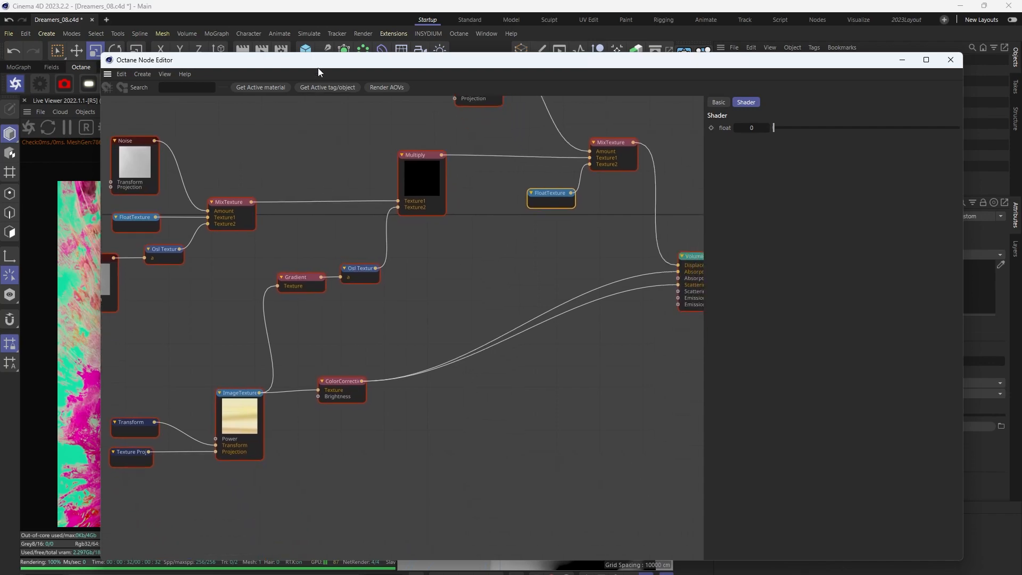
Compare the completed node graph with the Live Viewer render and close the Node Editor.
left_click_drag(318, 67, 652, 127)
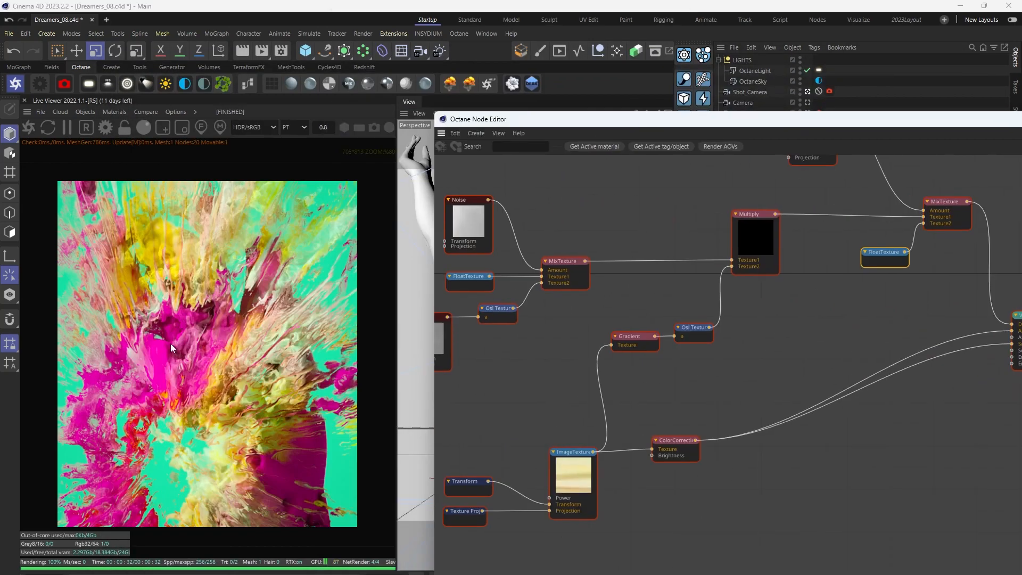
left_click_drag(680, 119, 349, 68)
left_click(952, 69)
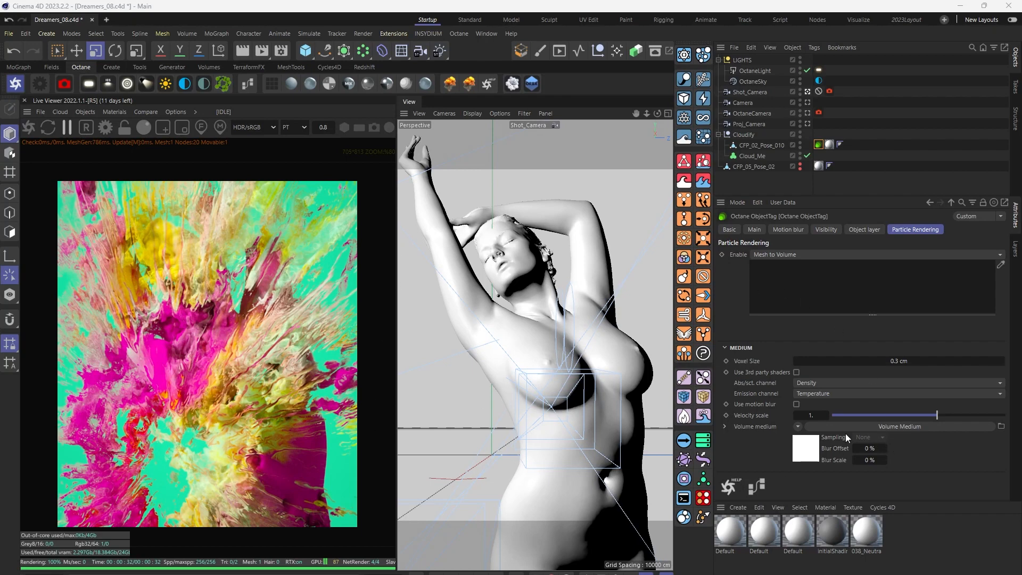
Open the object tag's Volume Medium and inspect its density, step length, Scattering, Absorption and Displacement settings.
left_click(910, 426)
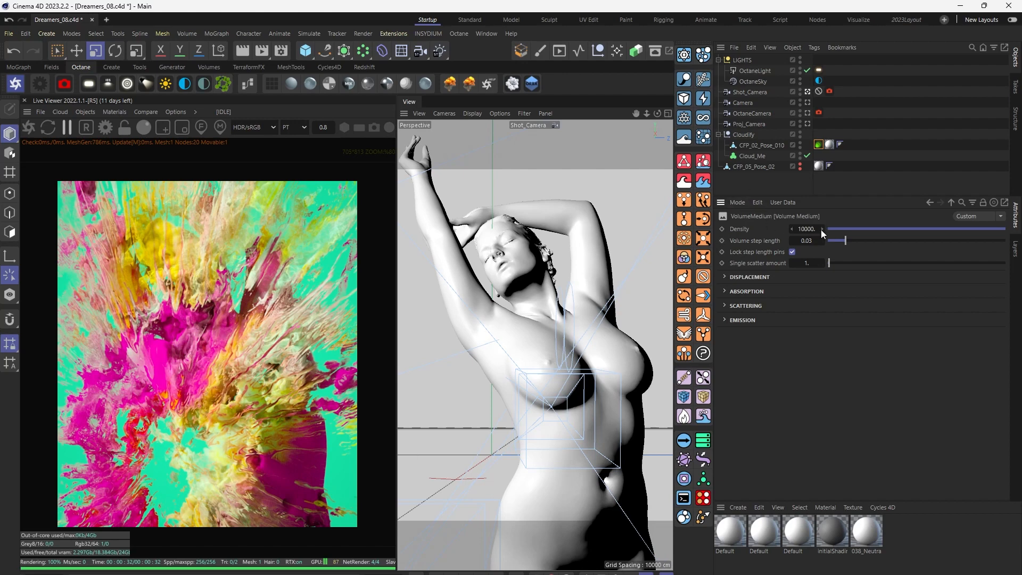
left_click(724, 307)
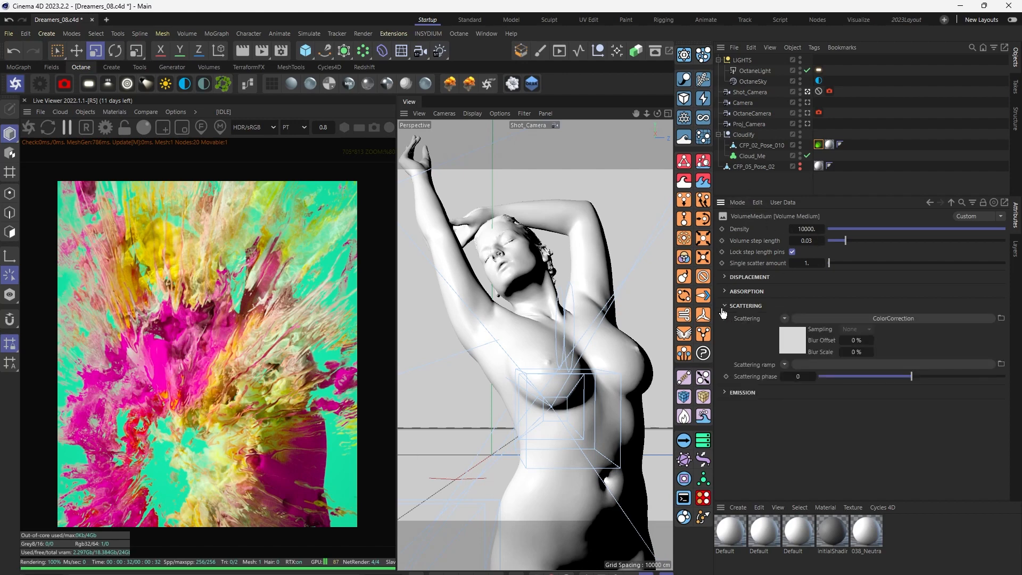
left_click(726, 292)
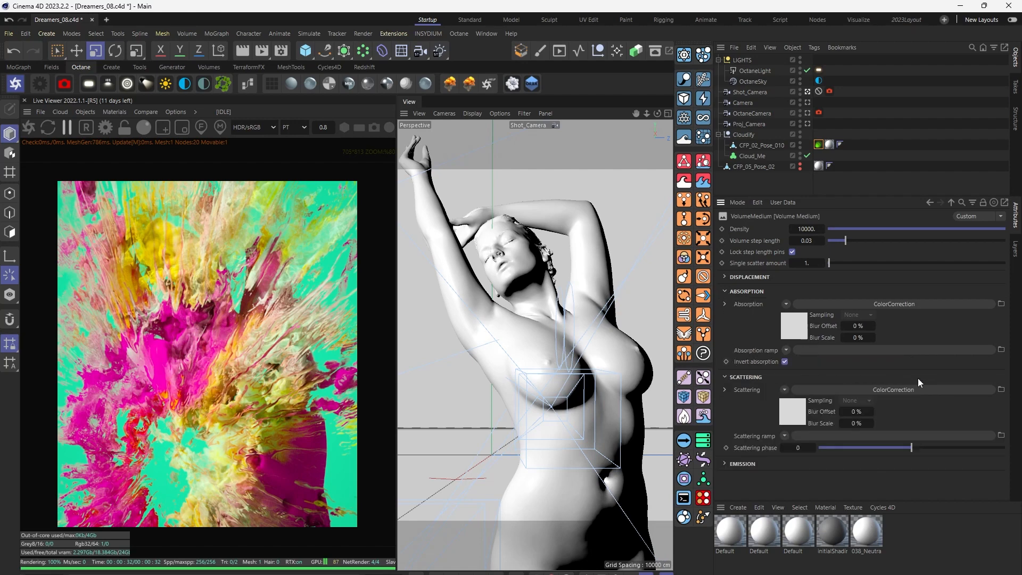
left_click(726, 278)
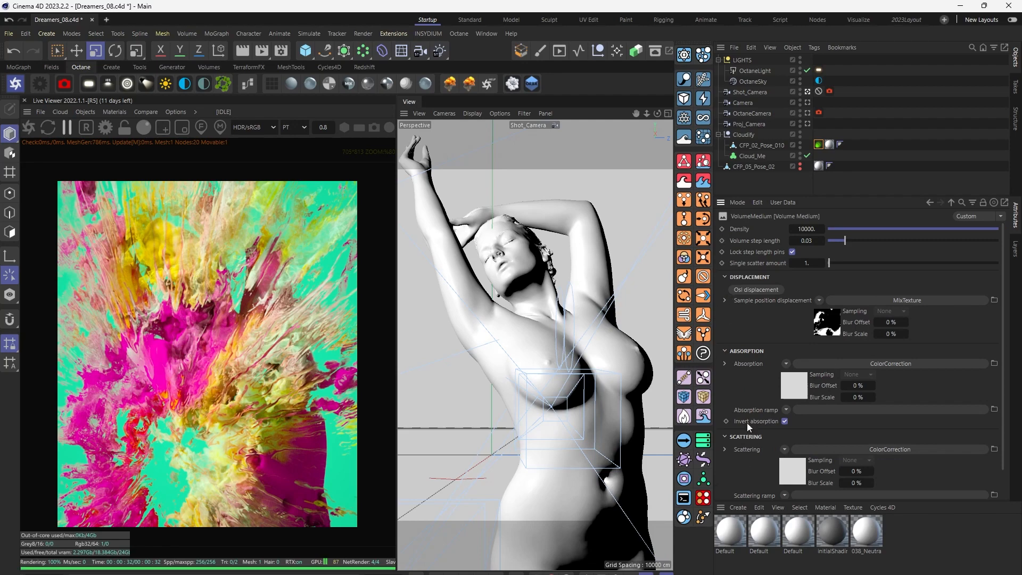